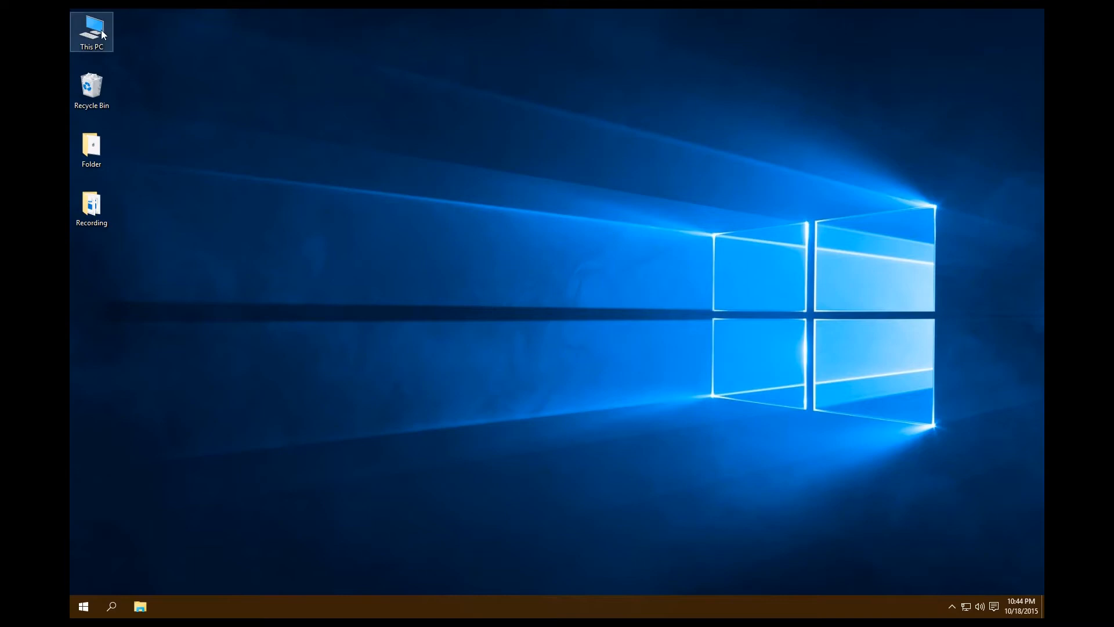
Open the mySystems folder inside the altera folder on Local Disk (C:).
{"action": "double_click", "coordinate": [103, 35]}
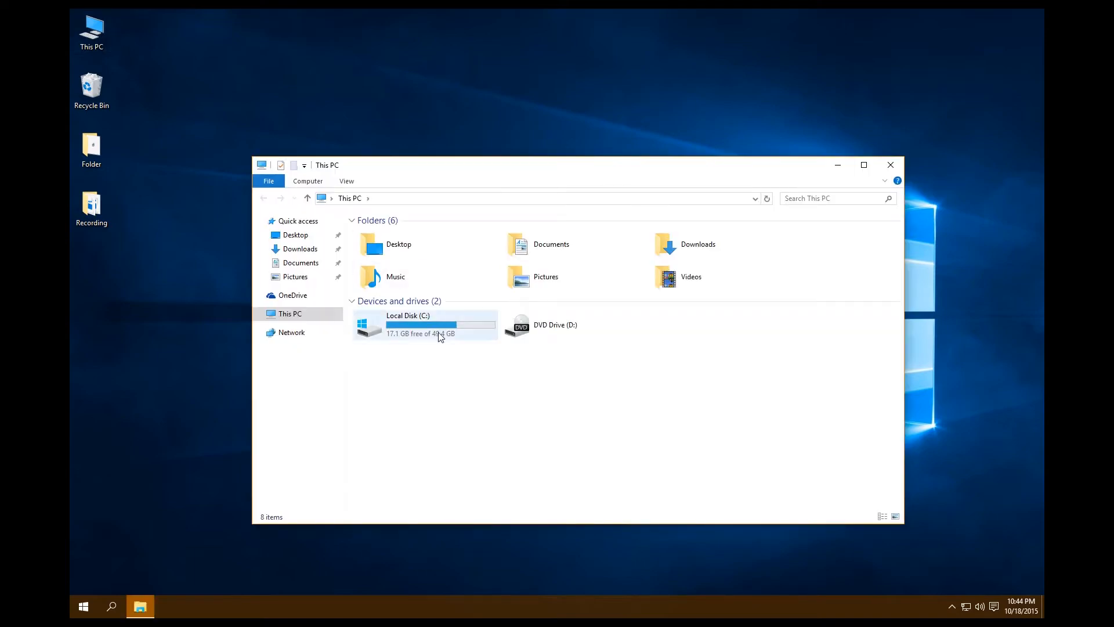
{"action": "double_click", "coordinate": [440, 332]}
{"action": "double_click", "coordinate": [377, 246]}
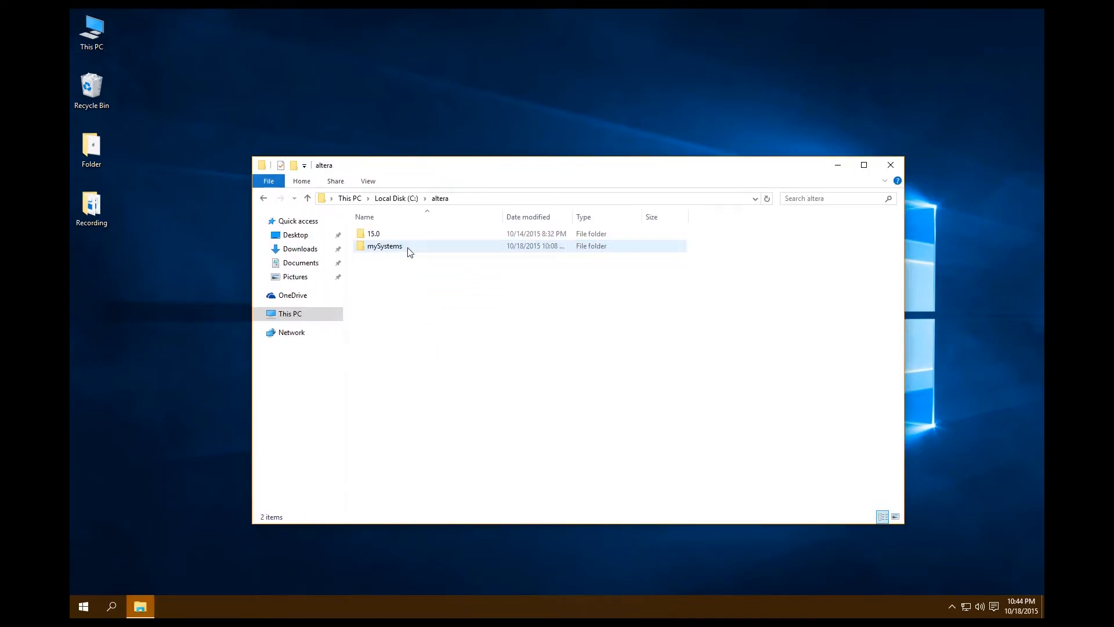
{"action": "double_click", "coordinate": [384, 247]}
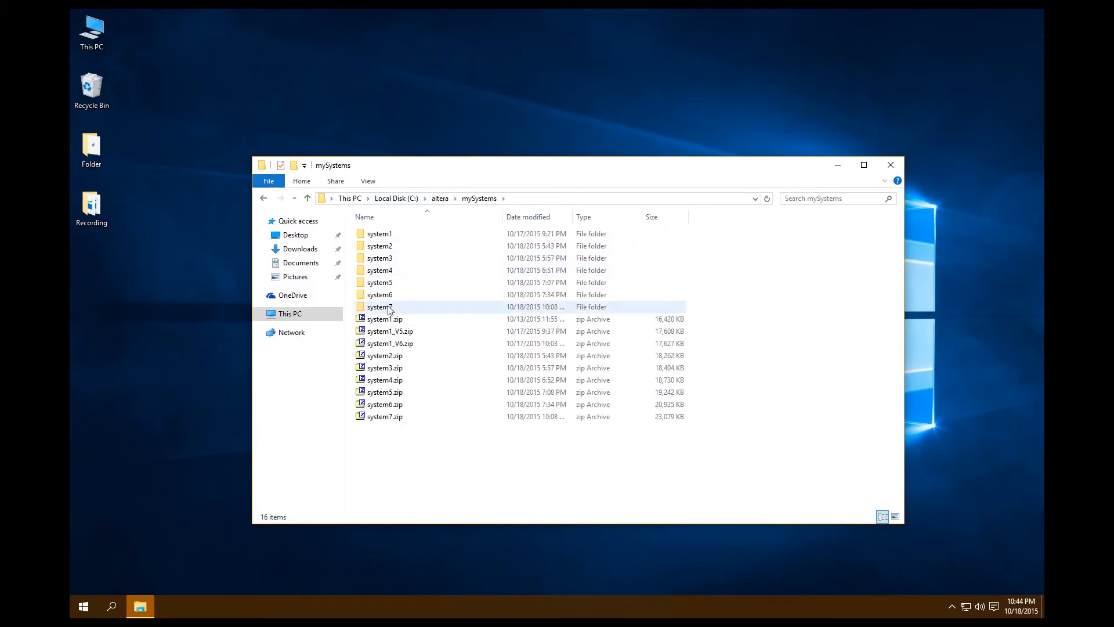
Make a copy of the system7 folder in mySystems and rename the copy system8.
{"action": "left_click", "coordinate": [388, 309]}
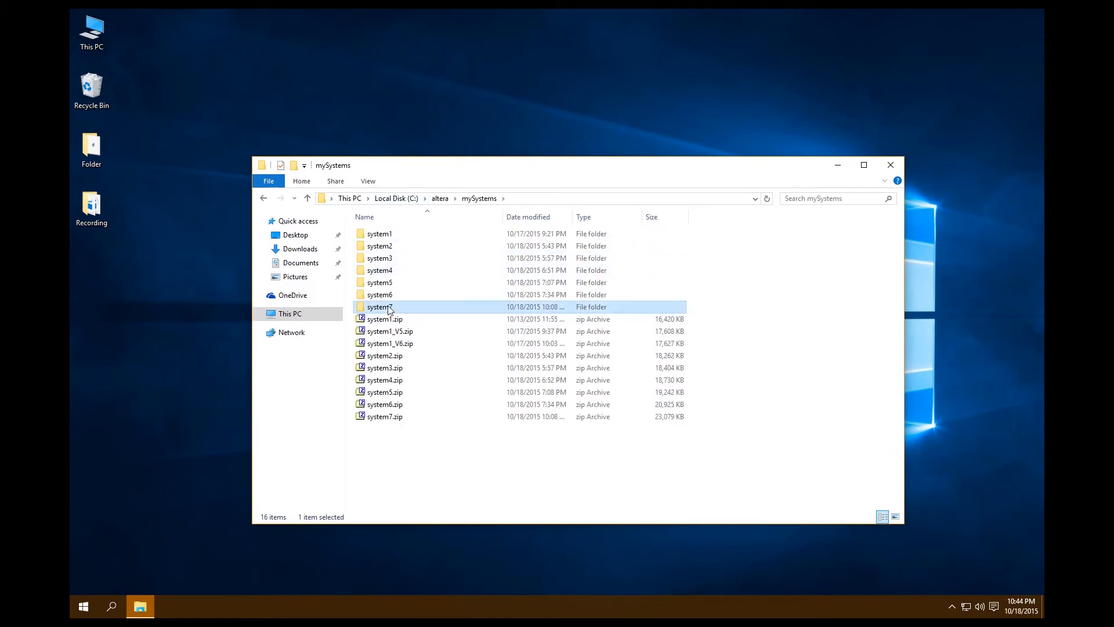
{"action": "left_click", "coordinate": [436, 494]}
{"action": "key", "text": "ctrl+v"}
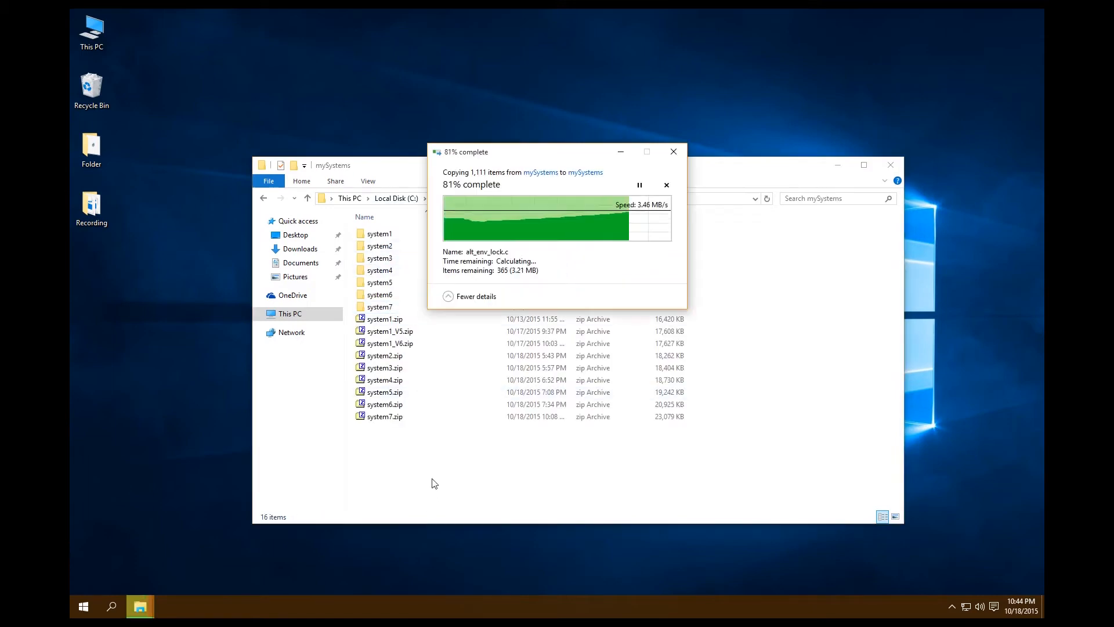
{"action": "key", "text": "F2"}
{"action": "left_click", "coordinate": [430, 323]}
{"action": "key", "text": "BackSpace"}
{"action": "key", "text": "BackSpace"}
{"action": "key", "text": "BackSpace"}
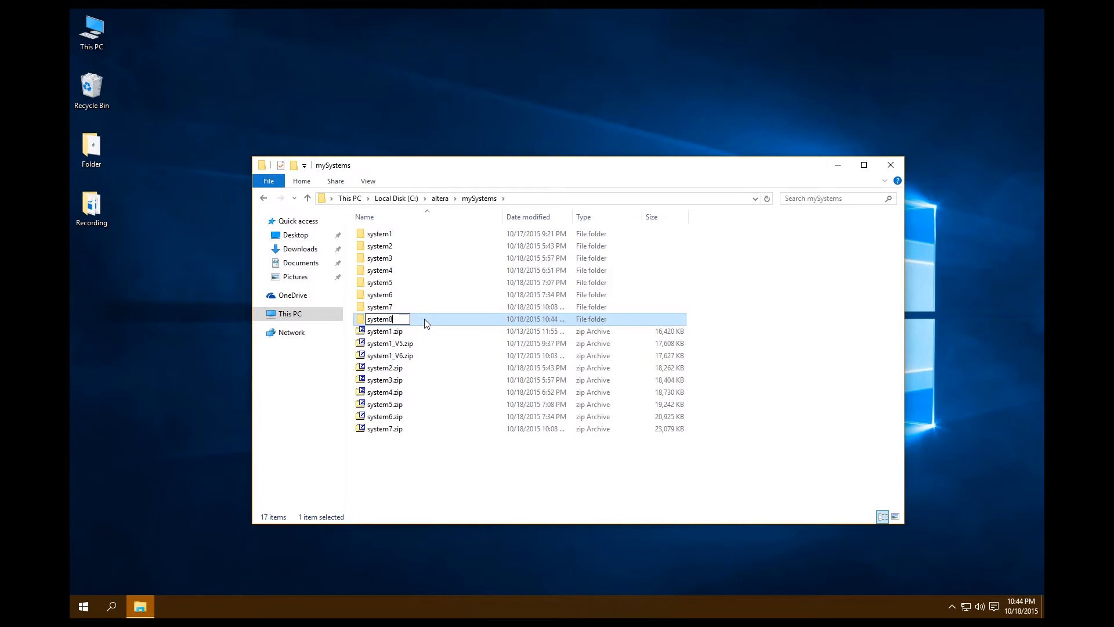
{"action": "left_click", "coordinate": [431, 350]}
Open the NiosII.qpf project from the system8 folder in Quartus II and display its top-level NiosII schematic.
{"action": "double_click", "coordinate": [387, 320]}
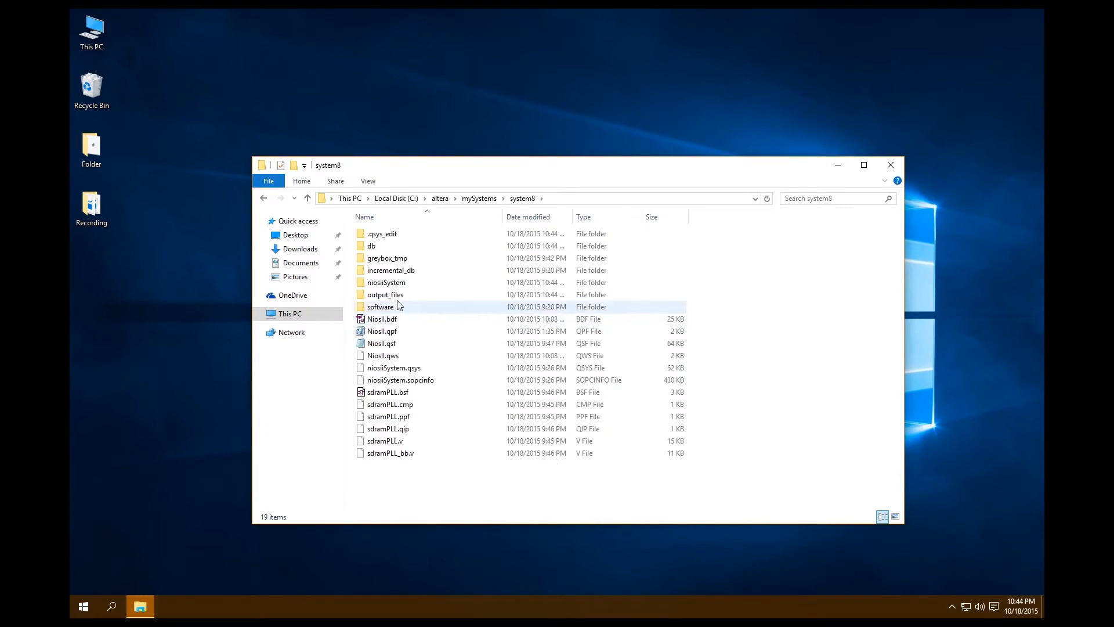
{"action": "double_click", "coordinate": [383, 336]}
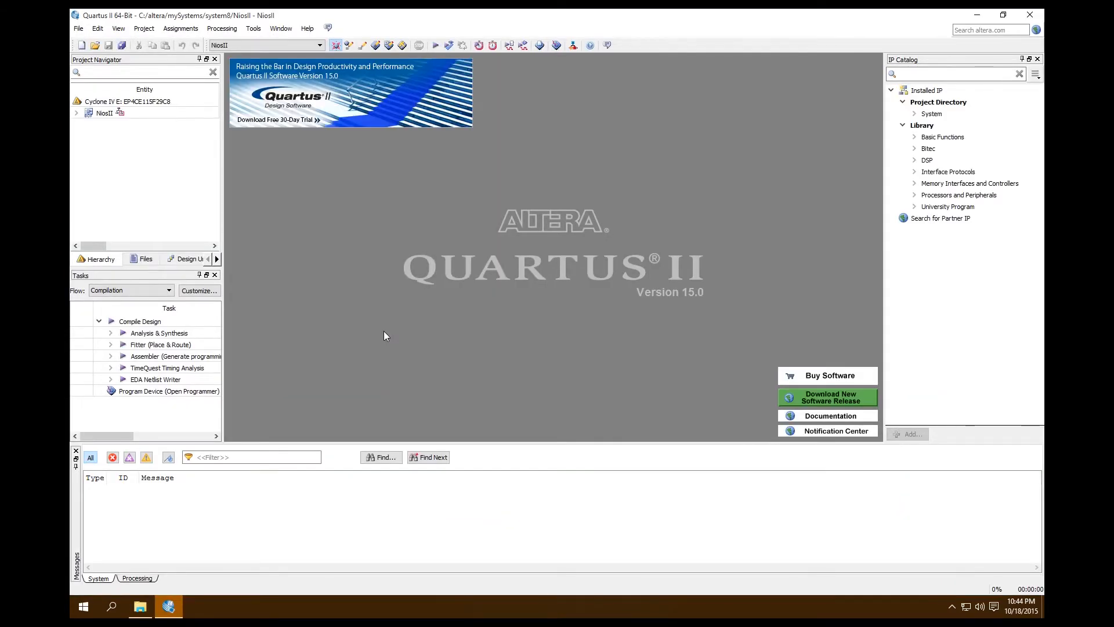
{"action": "double_click", "coordinate": [103, 114]}
{"action": "left_click_drag", "start_coordinate": [876, 178], "coordinate": [861, 318]}
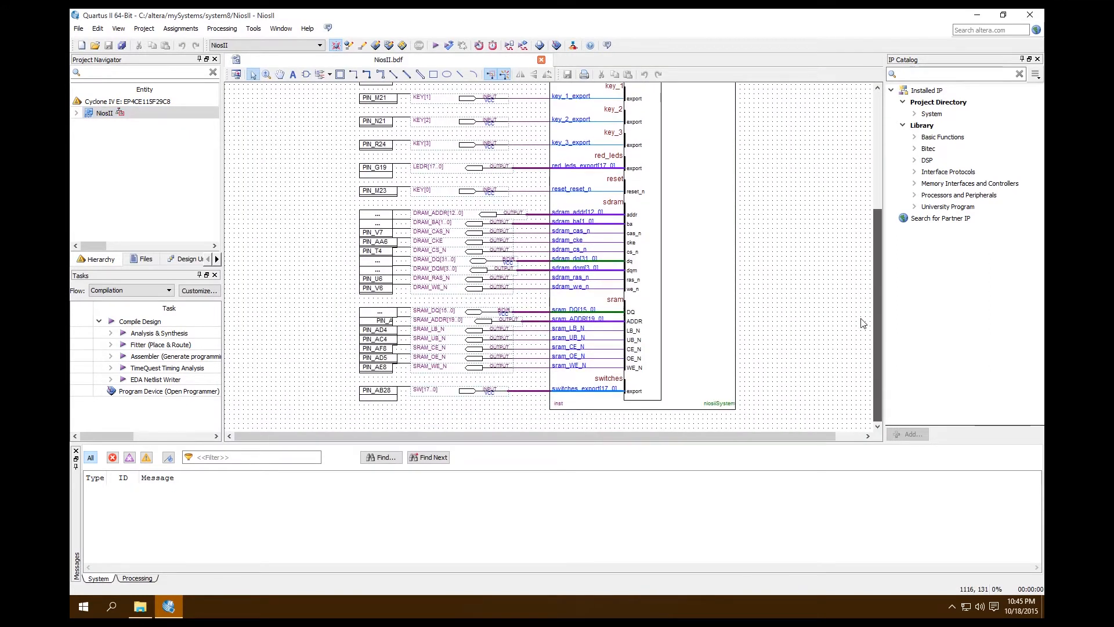
Launch the Qsys system integration tool and open niosiiSystem.qsys from the system8 folder.
{"action": "left_click", "coordinate": [572, 46]}
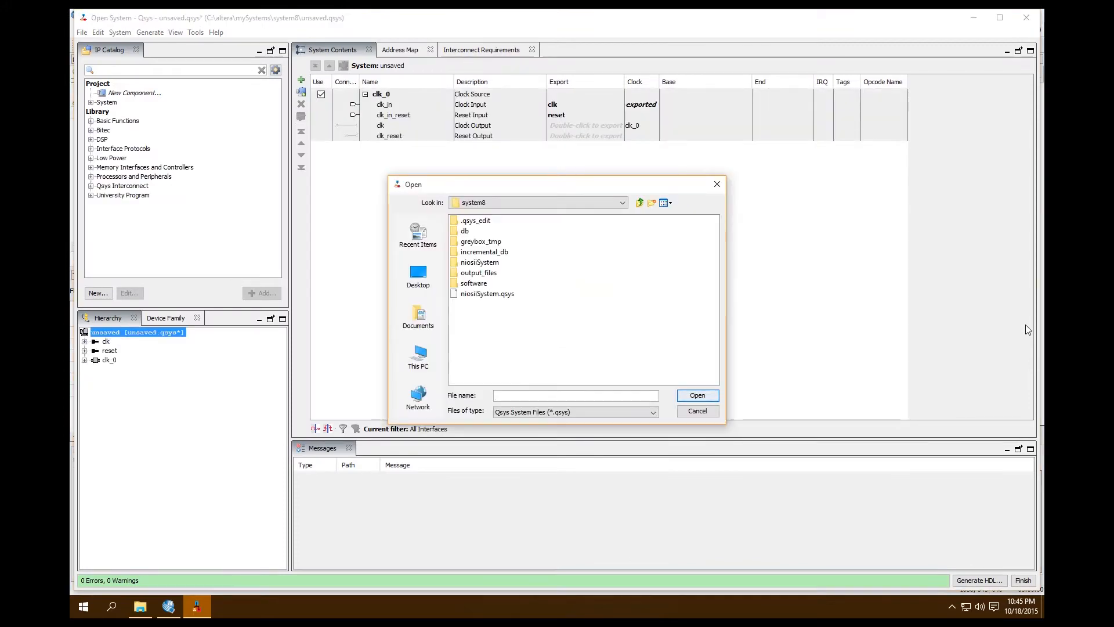
{"action": "double_click", "coordinate": [480, 294]}
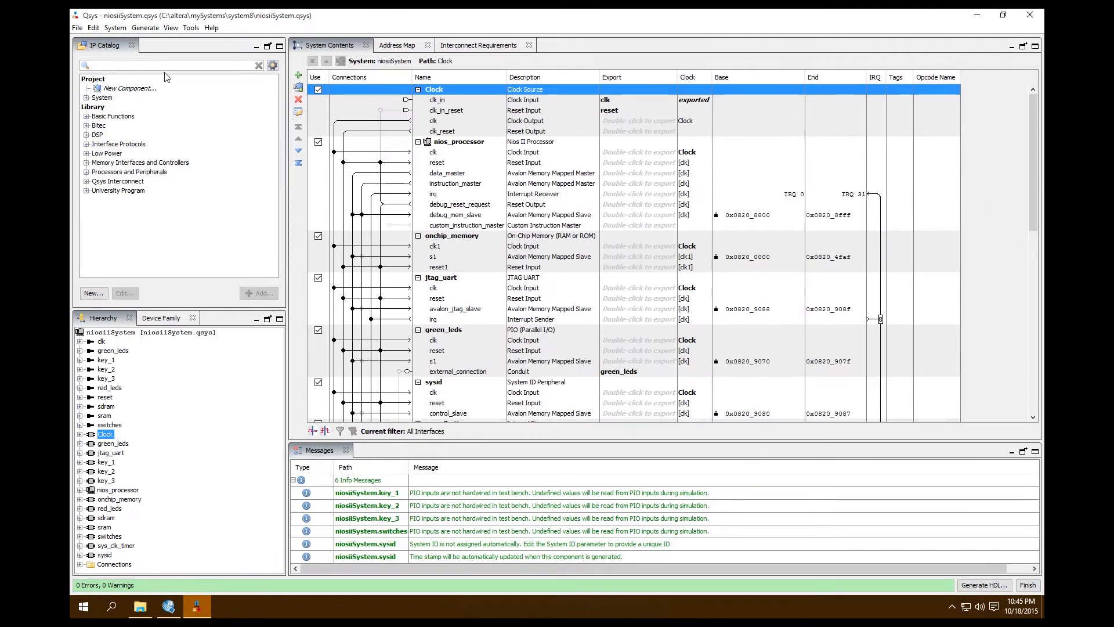
Add a PIO (Parallel I/O) component to the system with a width of 7 bits and Output direction.
{"action": "left_click", "coordinate": [177, 65]}
{"action": "type", "text": "pio"}
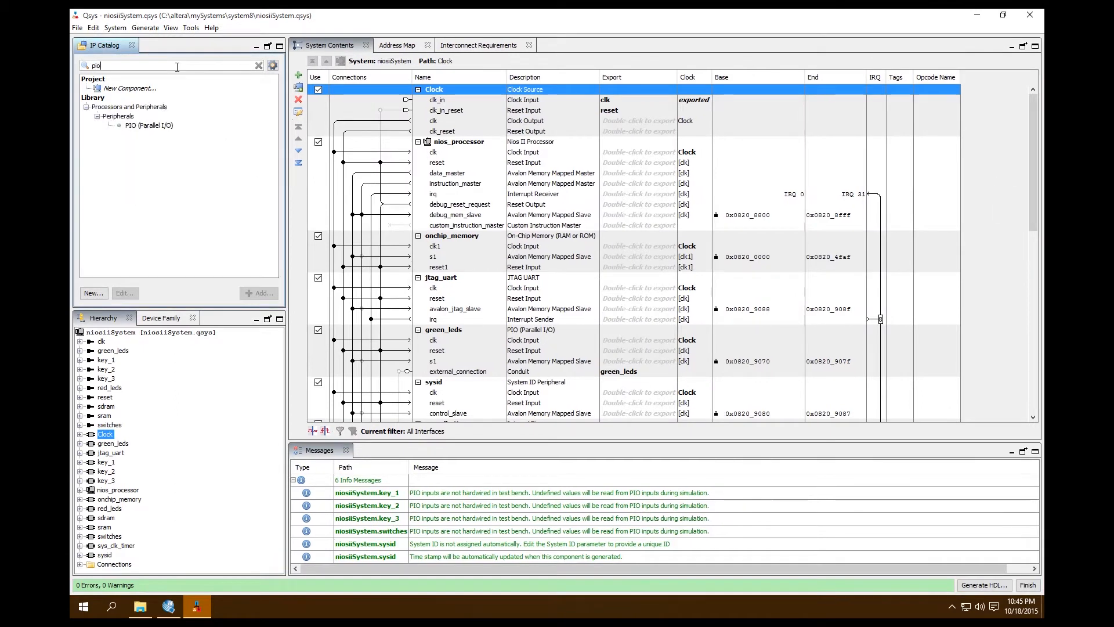
{"action": "double_click", "coordinate": [148, 126]}
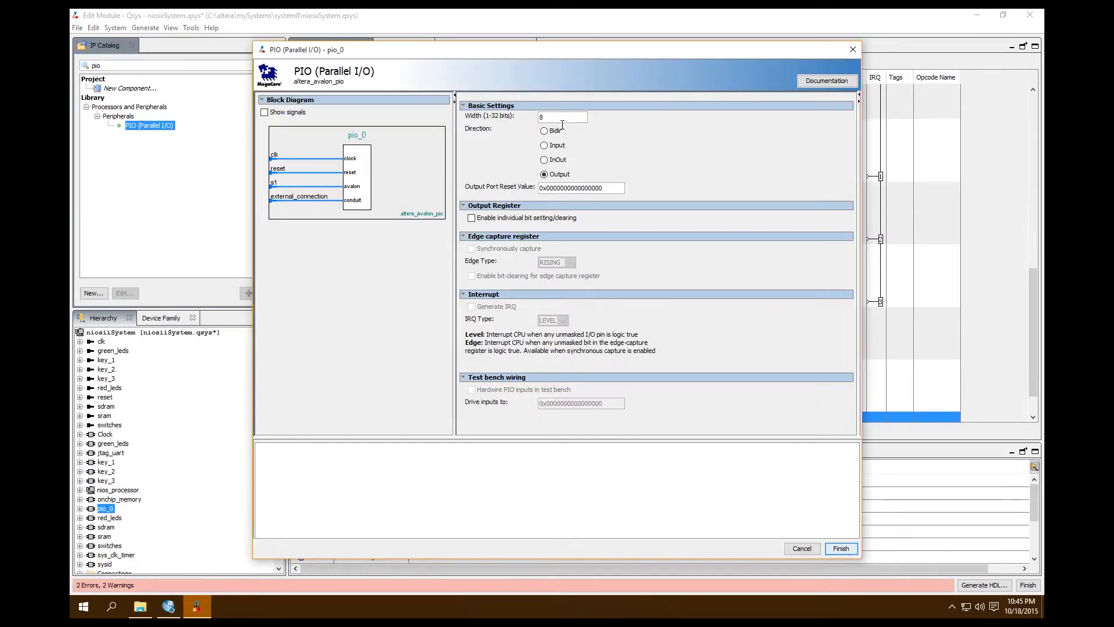
{"action": "key", "text": "BackSpace"}
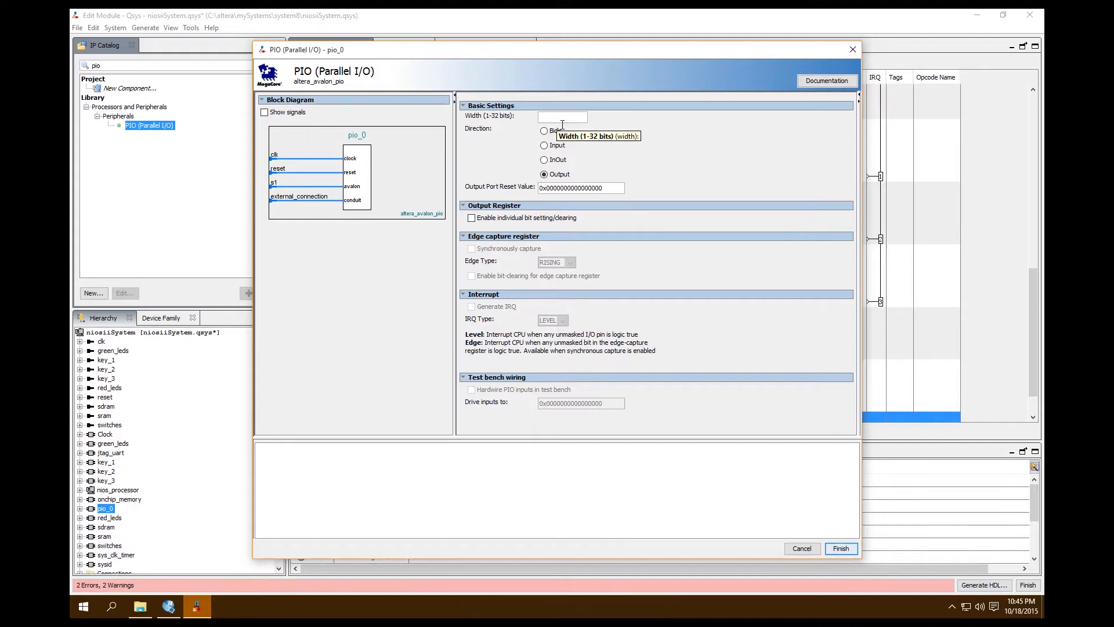
{"action": "type", "text": "07"}
{"action": "key", "text": "Left"}
{"action": "key", "text": "BackSpace"}
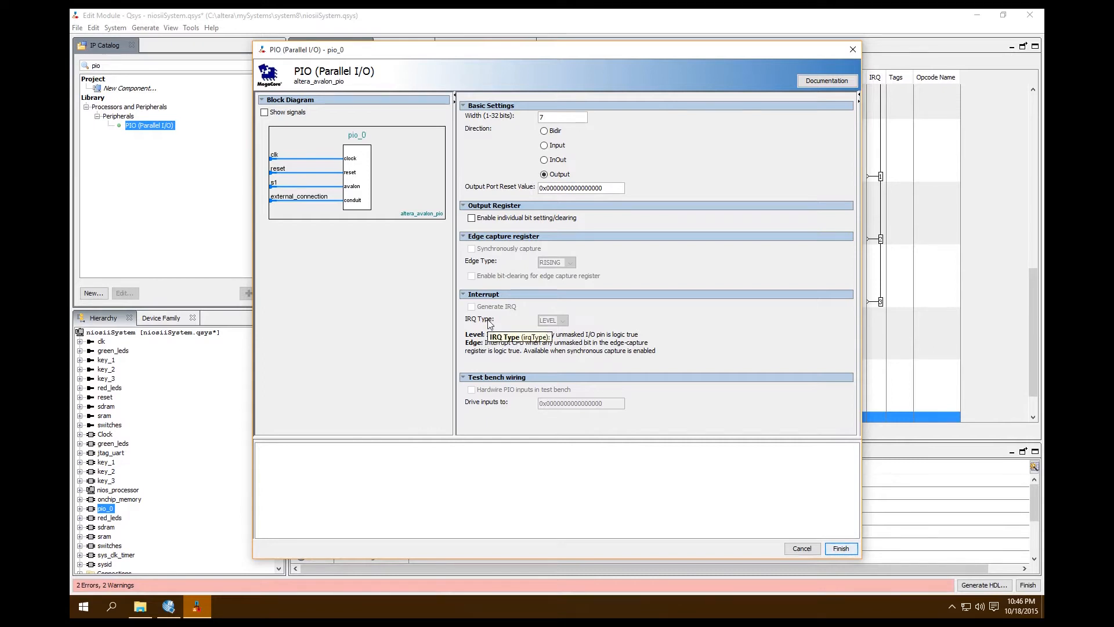
{"action": "left_click", "coordinate": [841, 548]}
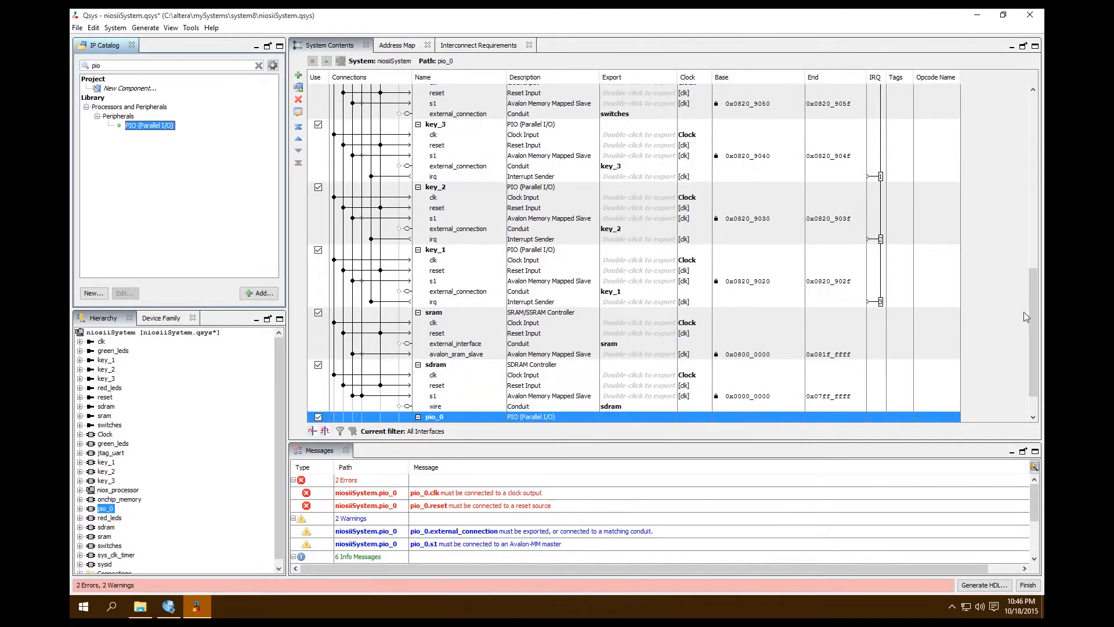
Rename the new pio_0 component to seven_seg_0.
{"action": "scroll", "coordinate": [1032, 311], "scroll_direction": "down", "scroll_amount": 2}
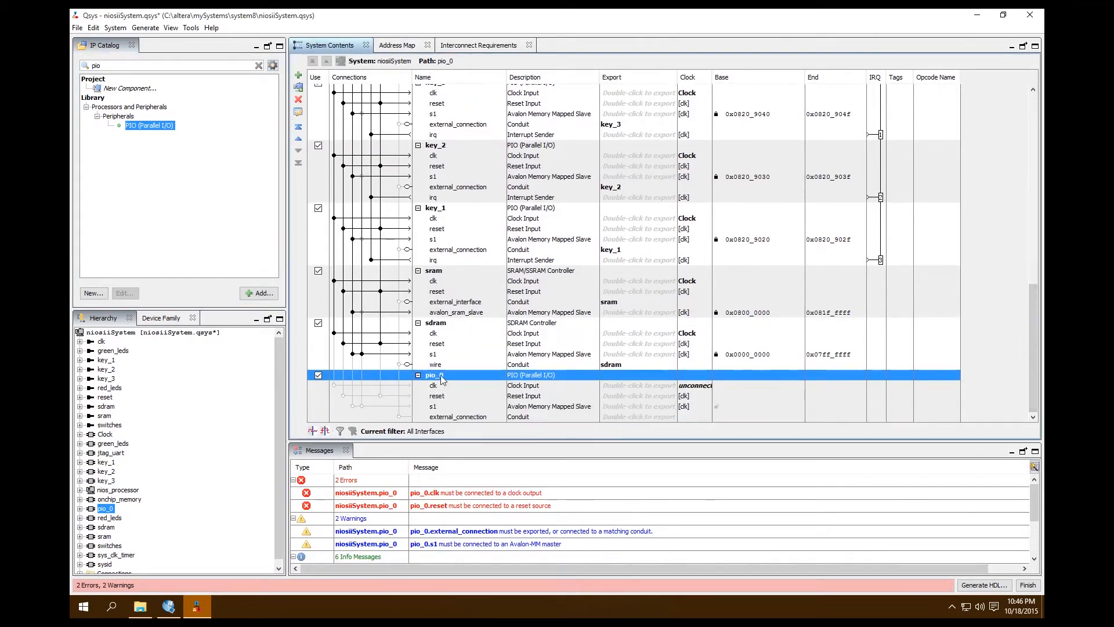
{"action": "right_click", "coordinate": [442, 379]}
{"action": "left_click", "coordinate": [473, 370]}
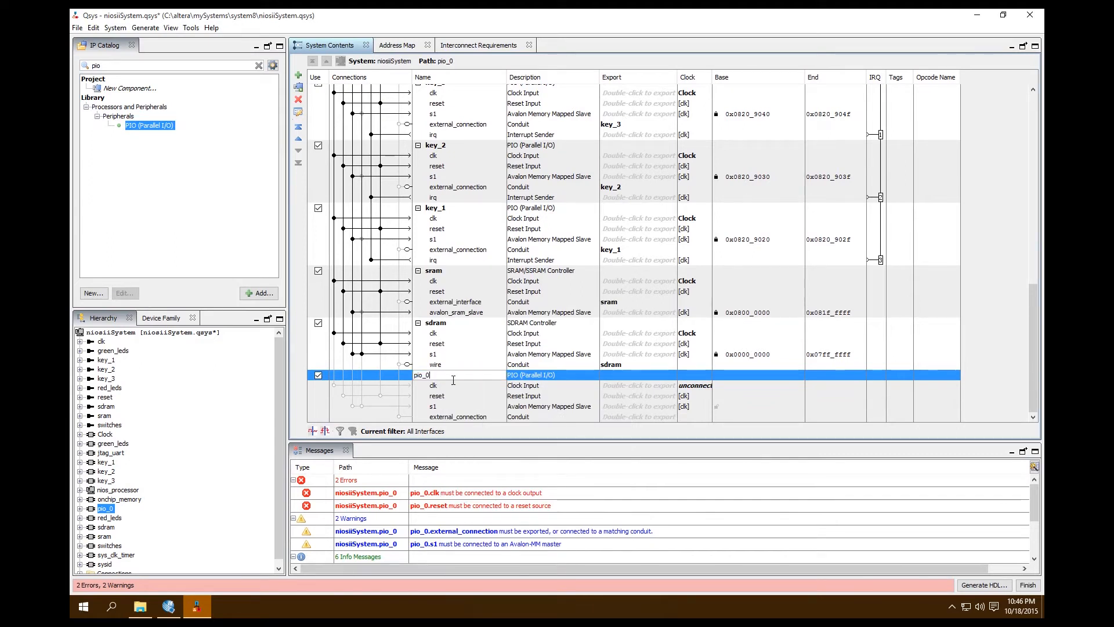
{"action": "type", "text": "seven_seg_0"}
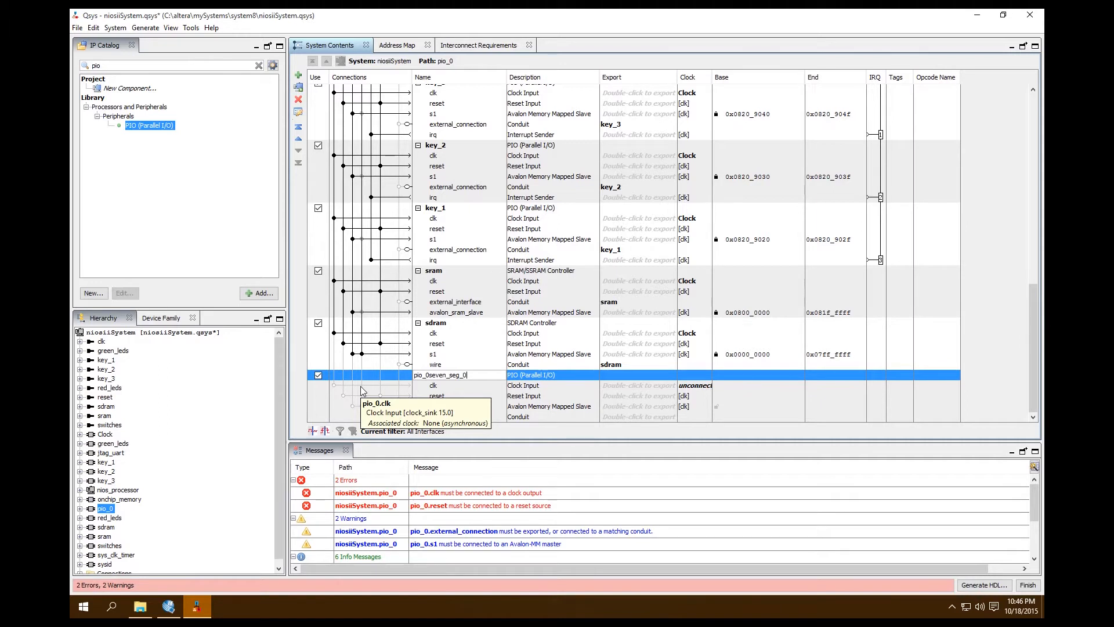
{"action": "key", "text": "BackSpace"}
{"action": "key", "text": "BackSpace"}
{"action": "key", "text": "BackSpace"}
{"action": "key", "text": "BackSpace"}
{"action": "key", "text": "BackSpace"}
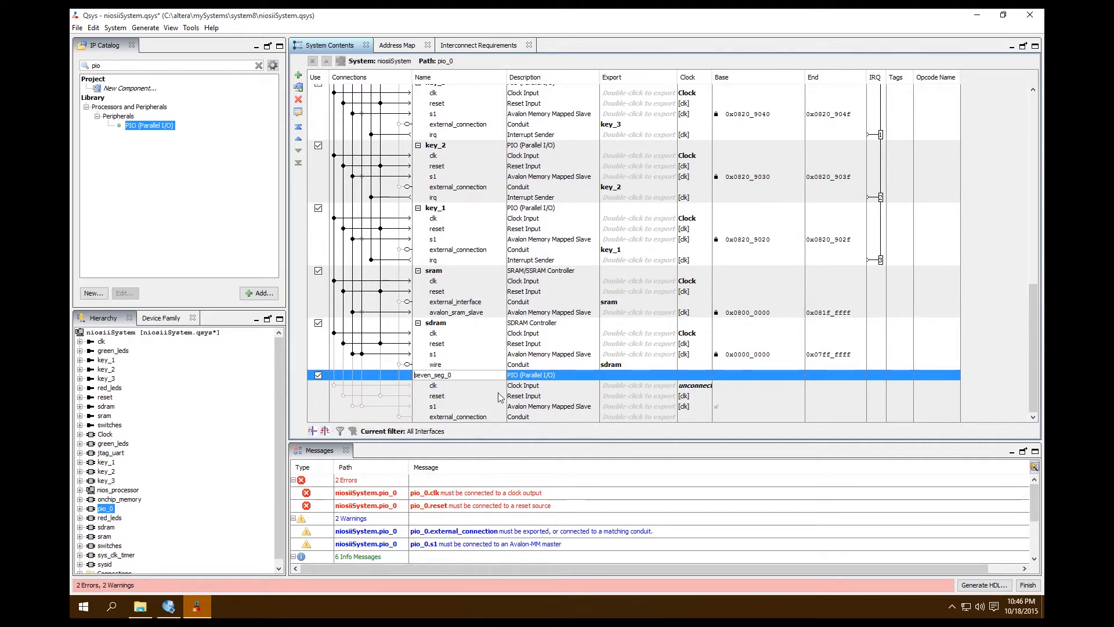
{"action": "left_click", "coordinate": [435, 395]}
Connect seven_seg_0's clk to the system clock, its reset to the clock reset, and its s1 to the processor's data master.
{"action": "left_click", "coordinate": [434, 385]}
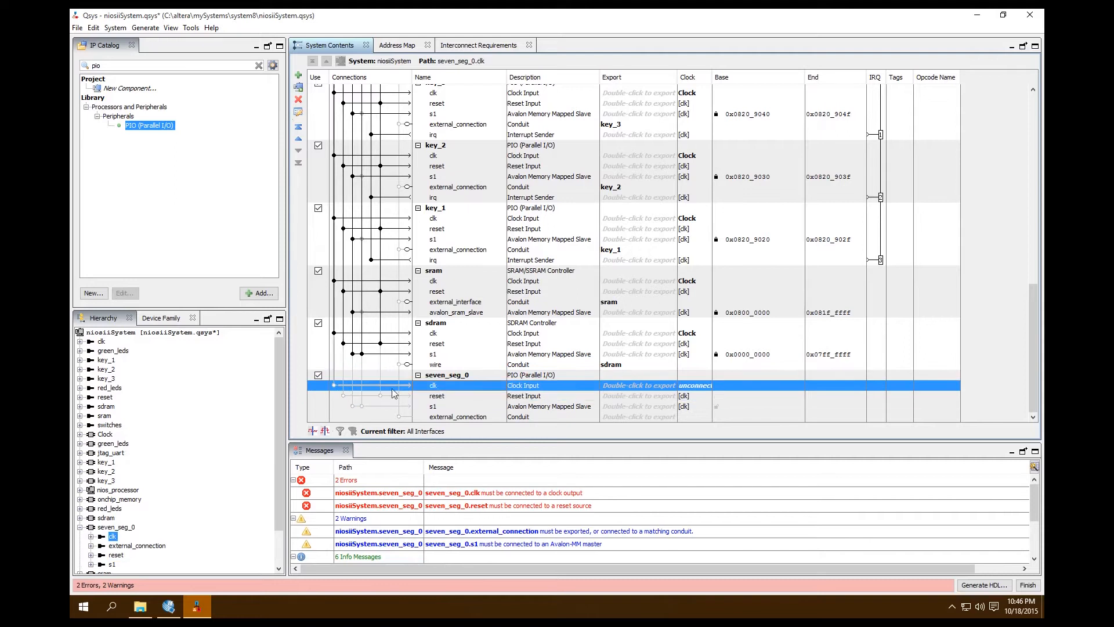
{"action": "left_click", "coordinate": [334, 385]}
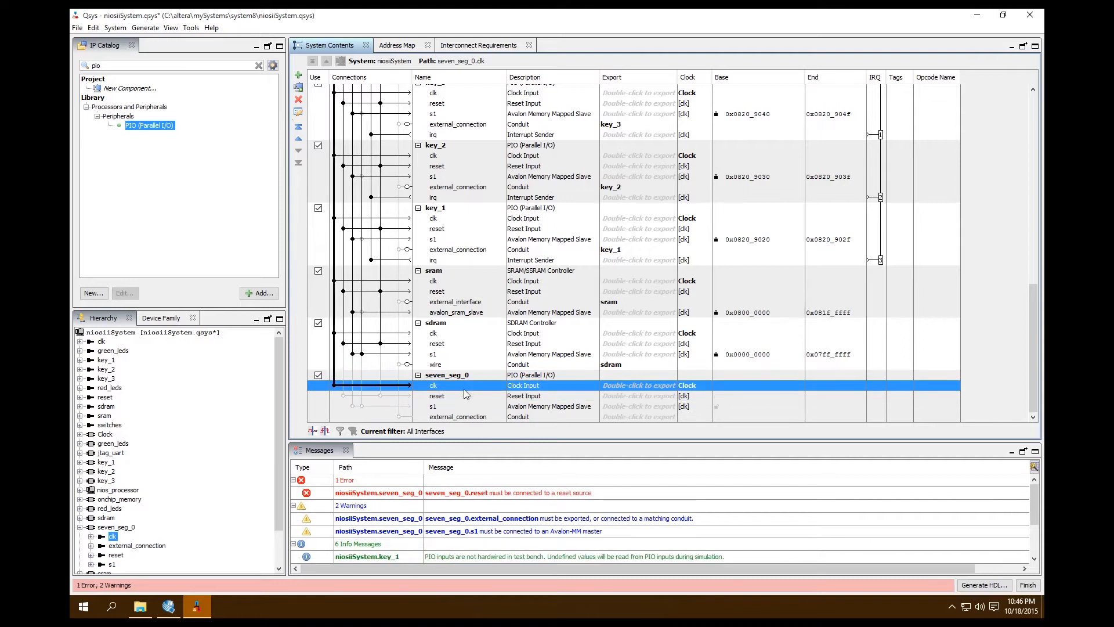
{"action": "left_click", "coordinate": [433, 398]}
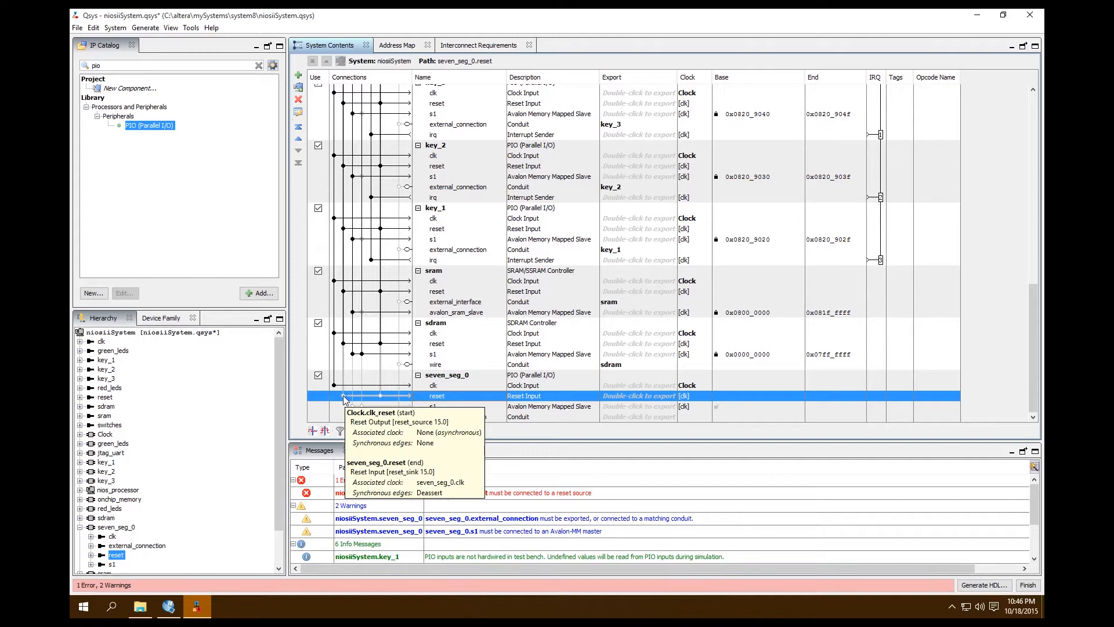
{"action": "left_click", "coordinate": [344, 397]}
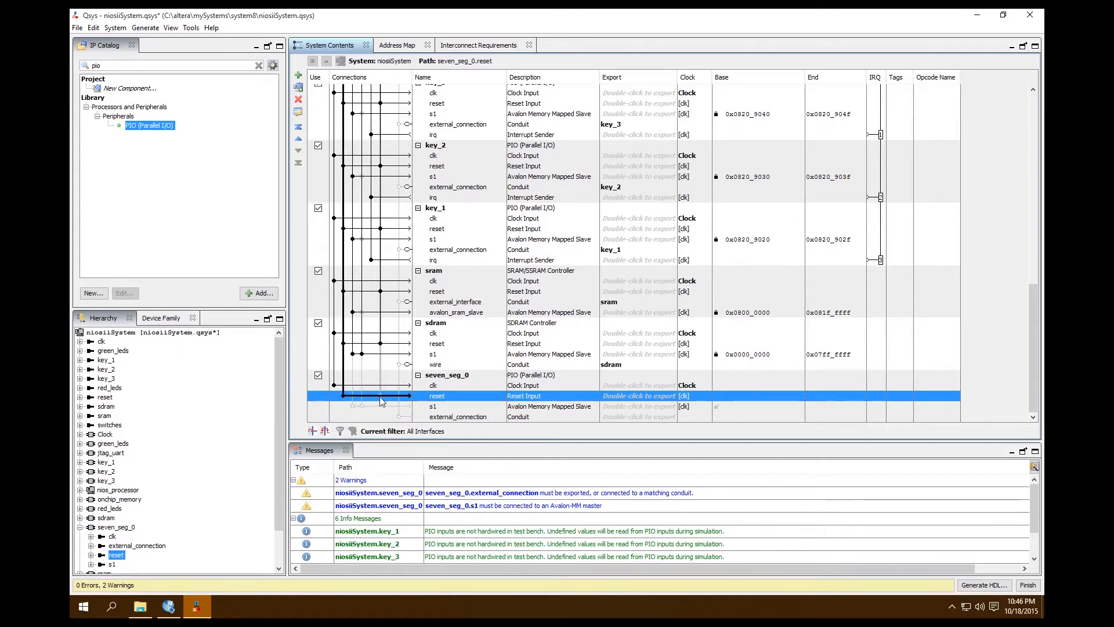
{"action": "left_click", "coordinate": [433, 406]}
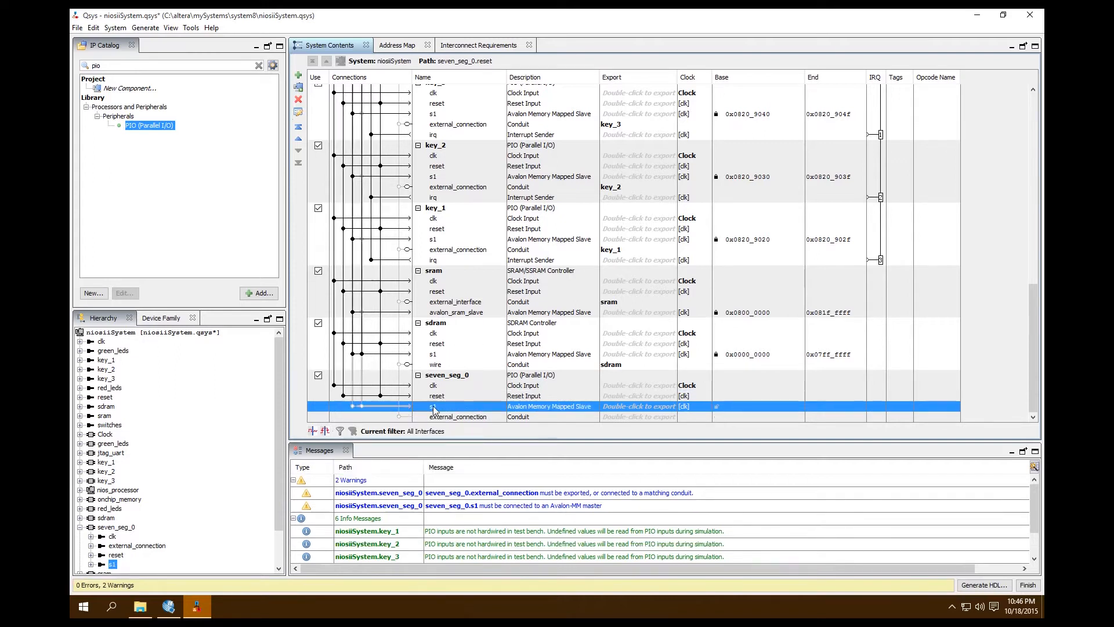
{"action": "left_click", "coordinate": [353, 407]}
{"action": "left_click", "coordinate": [361, 406]}
Export the external_connection conduit of seven_seg_0 under the name seven_seg_0.
{"action": "left_click", "coordinate": [614, 416]}
{"action": "double_click", "coordinate": [642, 419]}
{"action": "key", "text": "BackSpace"}
{"action": "key", "text": "BackSpace"}
{"action": "key", "text": "BackSpace"}
{"action": "key", "text": "BackSpace"}
{"action": "key", "text": "BackSpace"}
{"action": "key", "text": "BackSpace"}
{"action": "key", "text": "BackSpace"}
{"action": "key", "text": "BackSpace"}
{"action": "key", "text": "BackSpace"}
{"action": "key", "text": "BackSpace"}
{"action": "key", "text": "BackSpace"}
{"action": "key", "text": "BackSpace"}
{"action": "key", "text": "BackSpace"}
{"action": "key", "text": "BackSpace"}
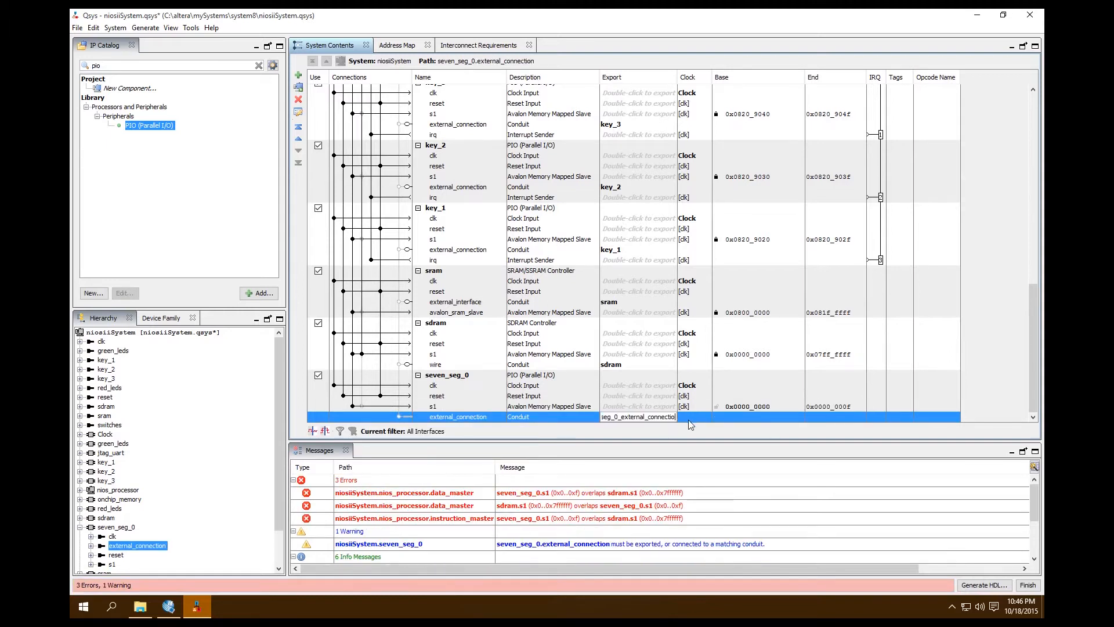
{"action": "key", "text": "BackSpace"}
{"action": "key", "text": "BackSpace"}
{"action": "left_click", "coordinate": [755, 386]}
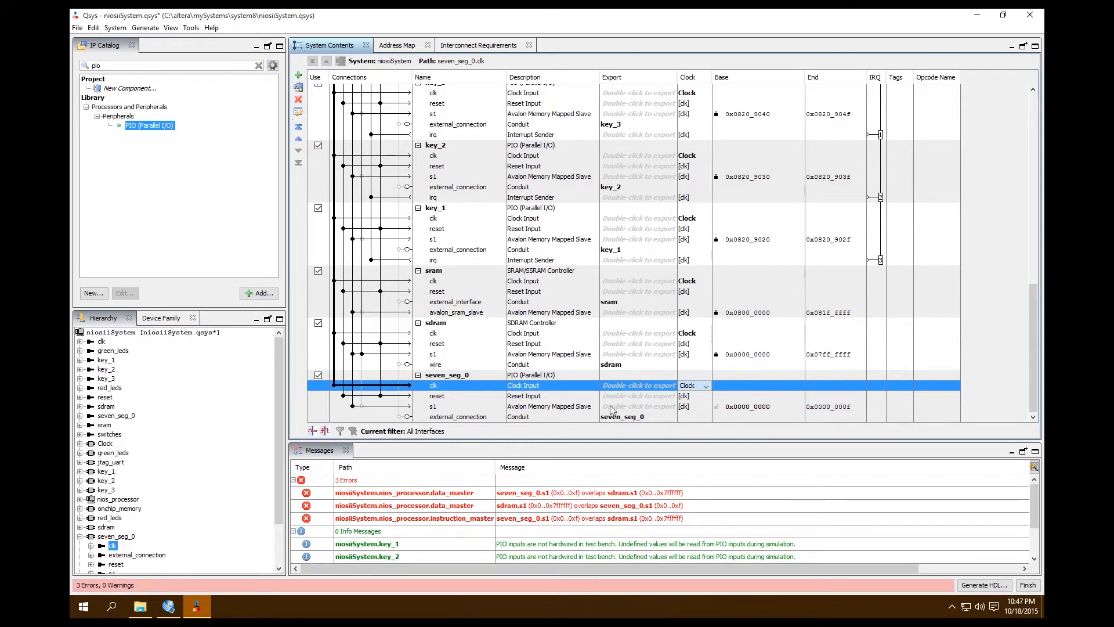
Duplicate the seven_seg_0 PIO as seven_seg_1, and duplicate that copy as seven_seg_2.
{"action": "left_click", "coordinate": [456, 377]}
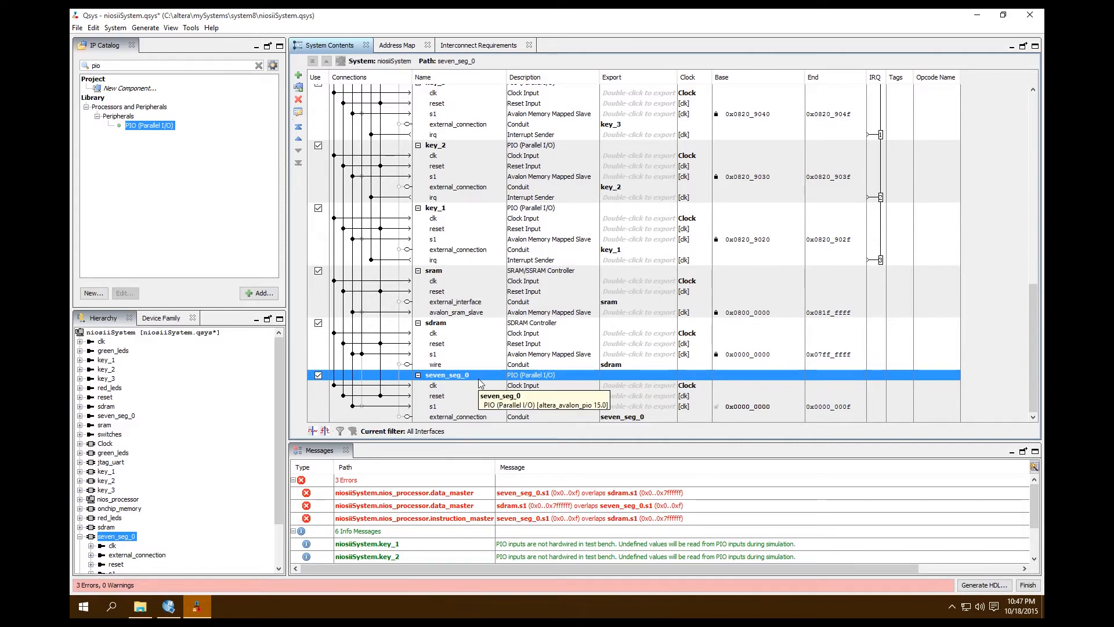
{"action": "right_click", "coordinate": [479, 382]}
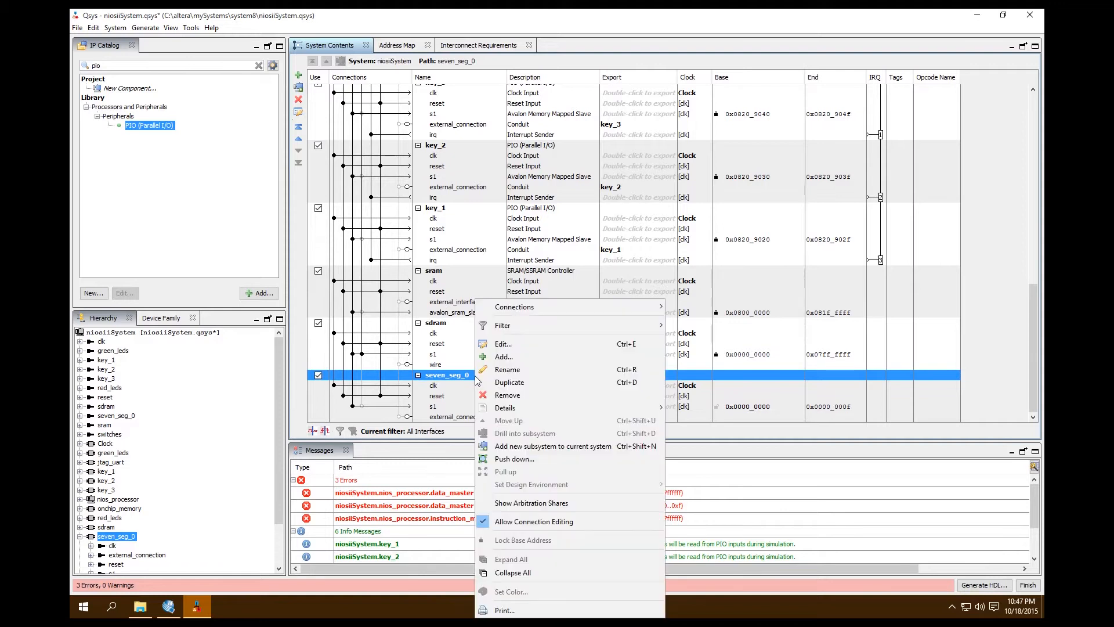
{"action": "left_click", "coordinate": [560, 383]}
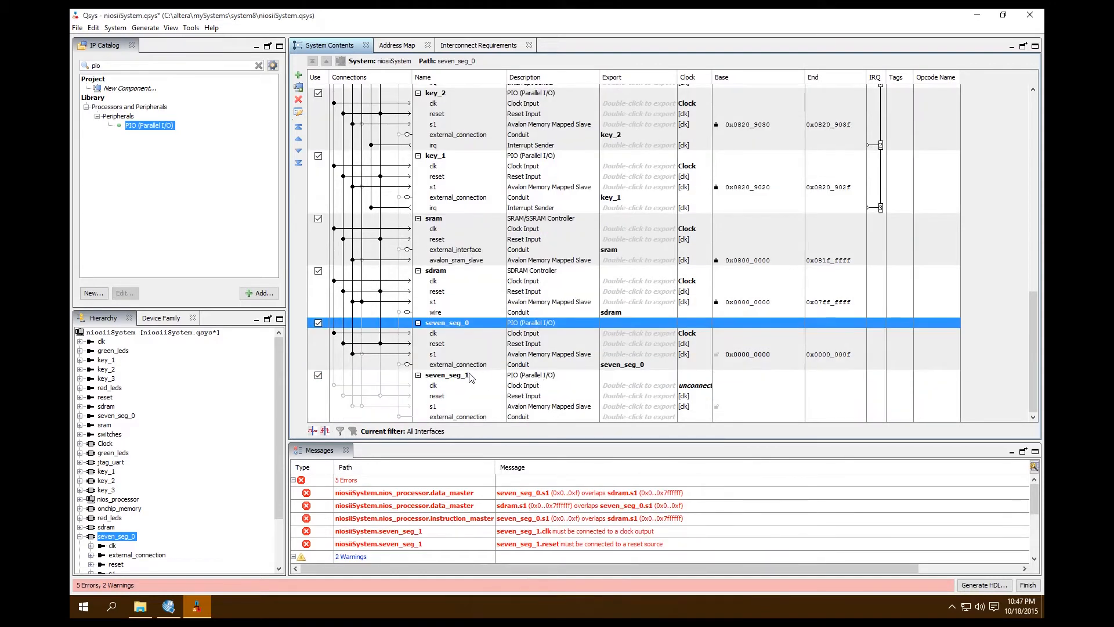
{"action": "left_click", "coordinate": [450, 378]}
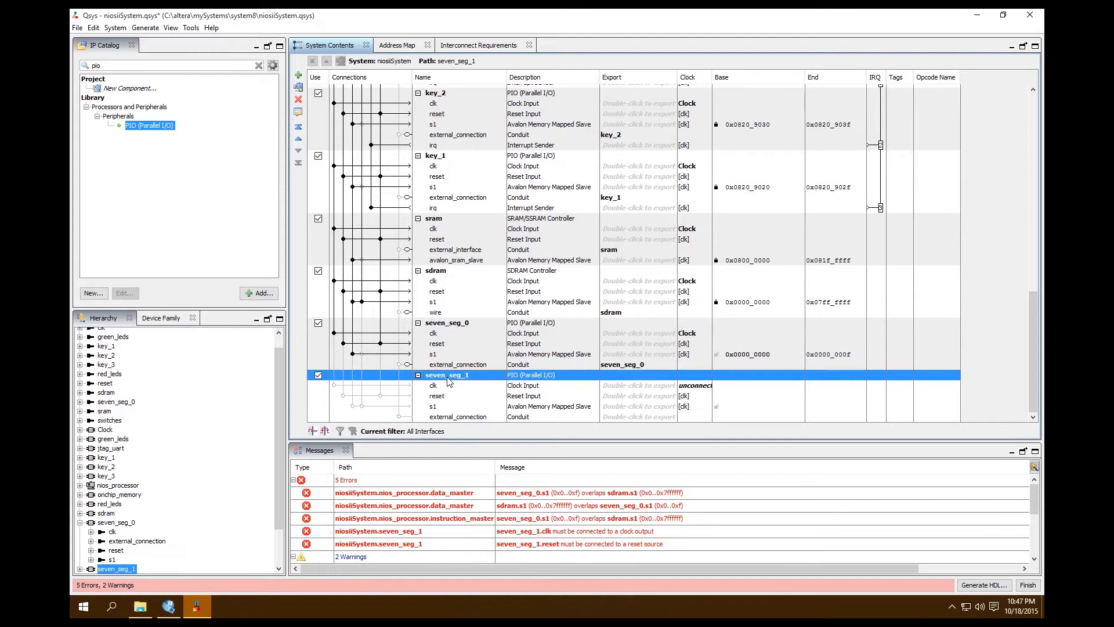
{"action": "right_click", "coordinate": [448, 380]}
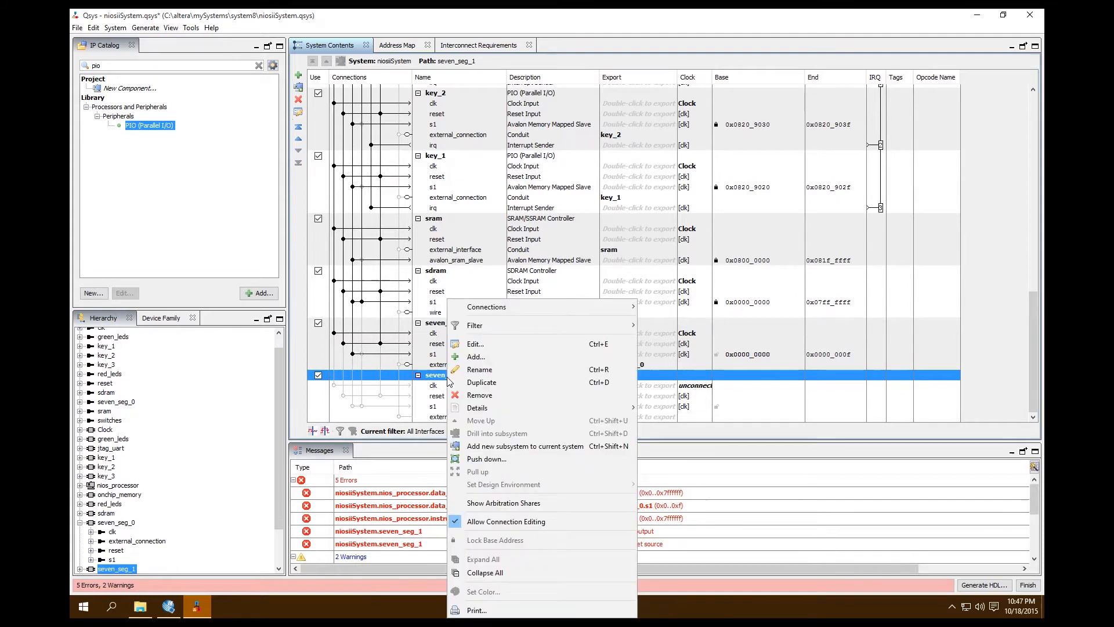
{"action": "left_click", "coordinate": [495, 380]}
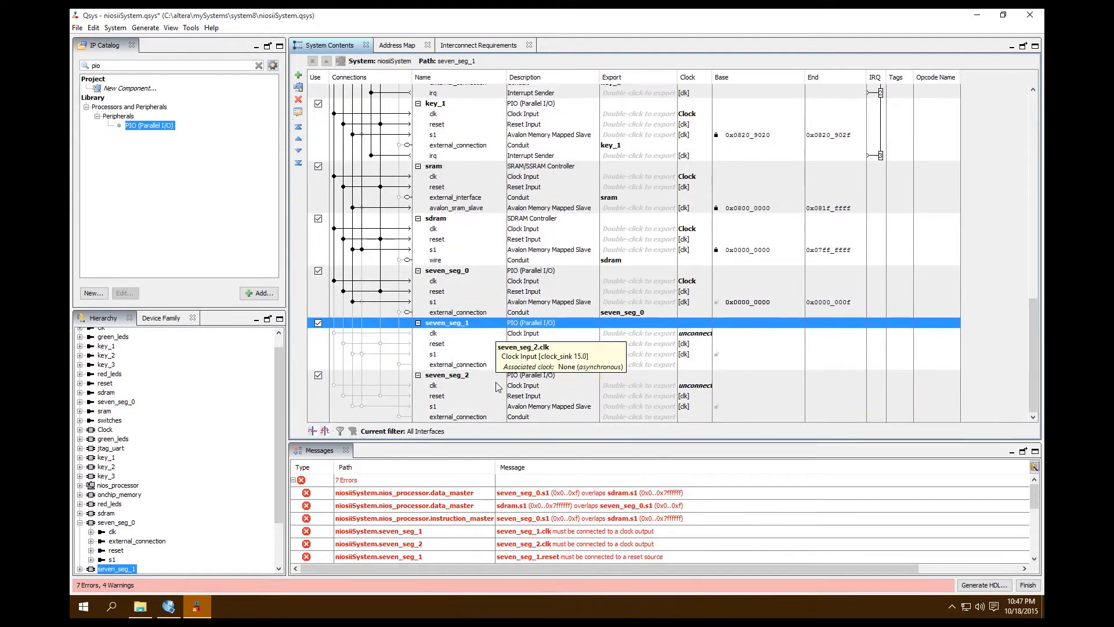
{"action": "right_click", "coordinate": [473, 377]}
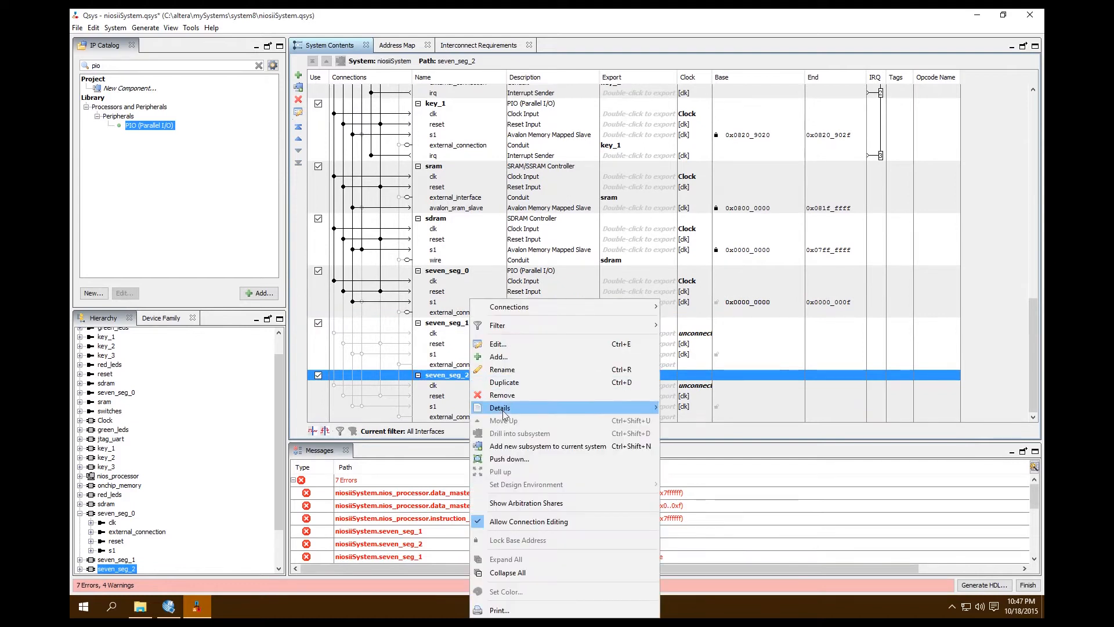
{"action": "left_click", "coordinate": [503, 370]}
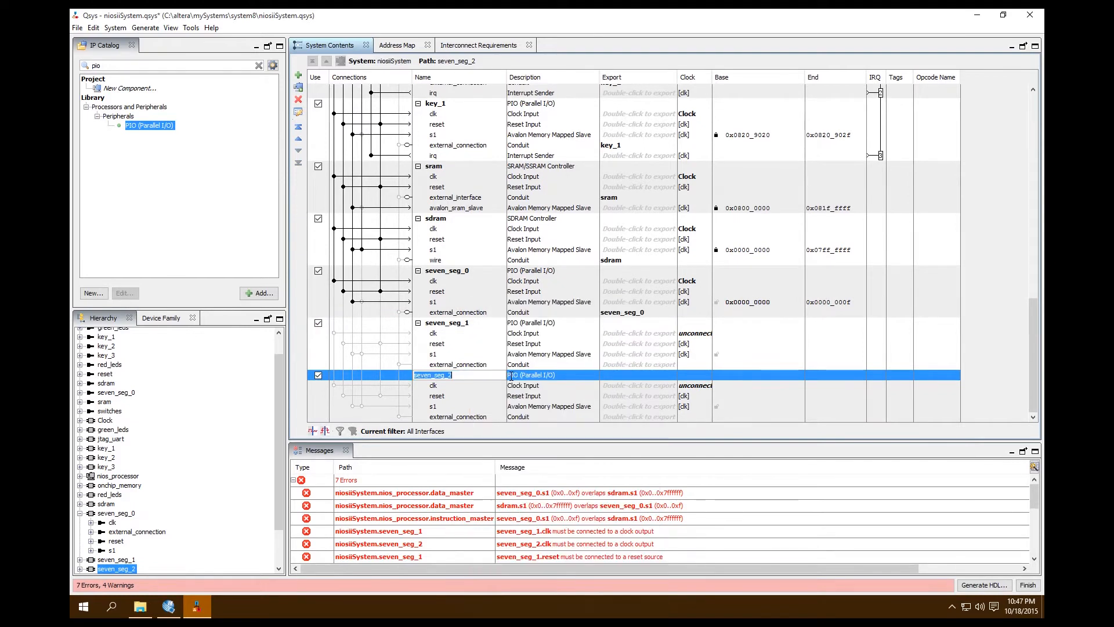
{"action": "left_click", "coordinate": [485, 398]}
Duplicate the seven_seg_2 PIO as seven_seg_3, and duplicate that copy as seven_seg_4.
{"action": "right_click", "coordinate": [473, 378]}
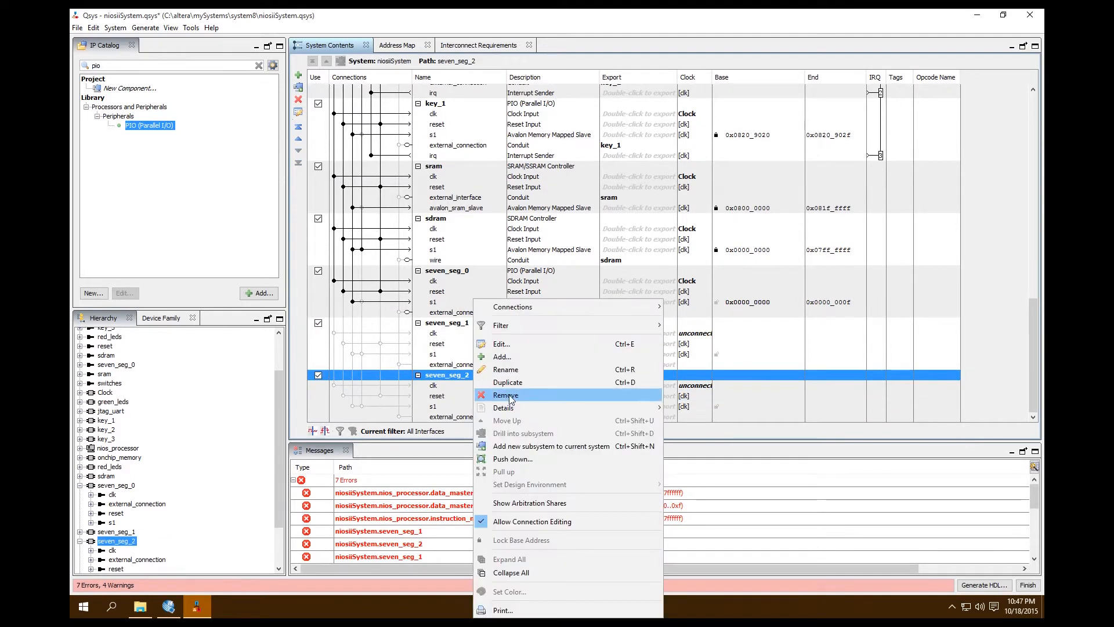
{"action": "left_click", "coordinate": [508, 382]}
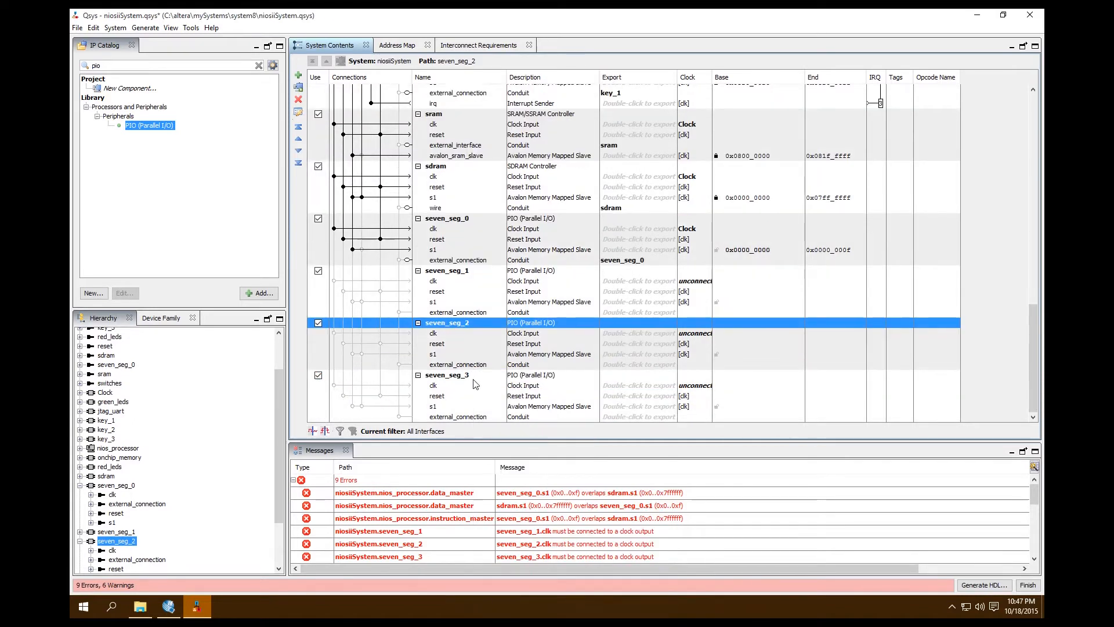
{"action": "left_click", "coordinate": [472, 379]}
{"action": "right_click", "coordinate": [473, 383]}
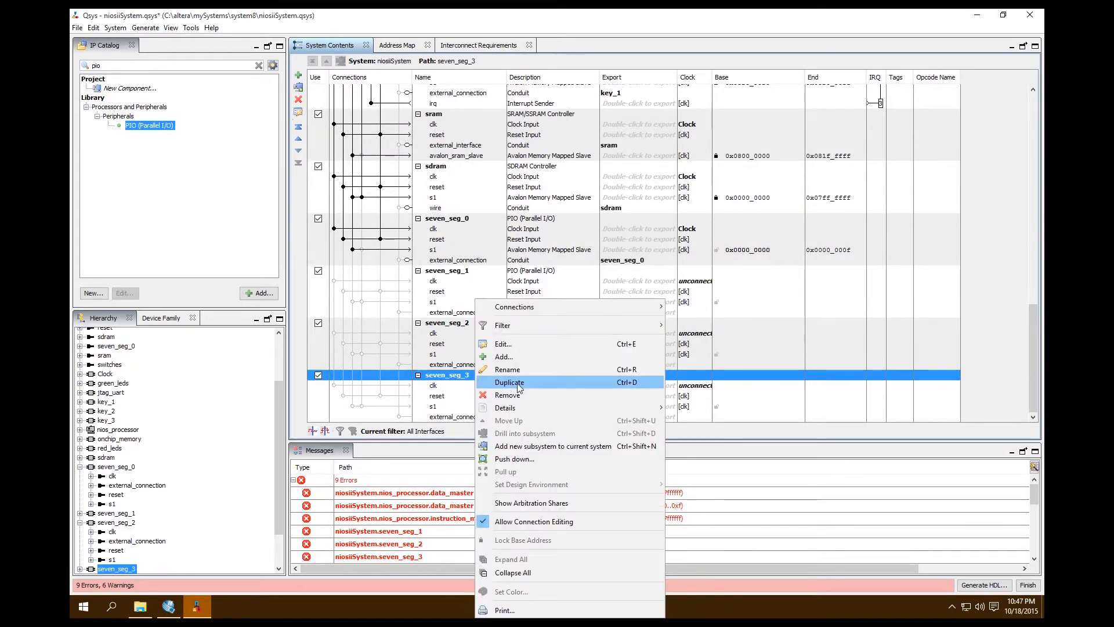
{"action": "left_click", "coordinate": [524, 386]}
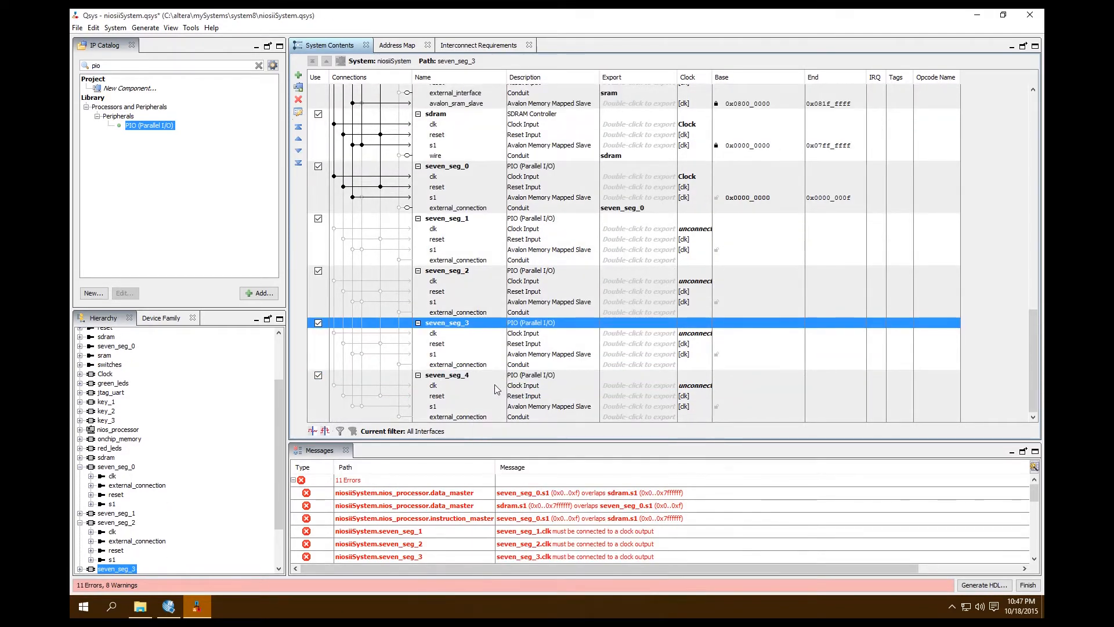
Duplicate the seven_seg_4 PIO as seven_seg_5, and duplicate that copy as seven_seg_6.
{"action": "left_click", "coordinate": [492, 377]}
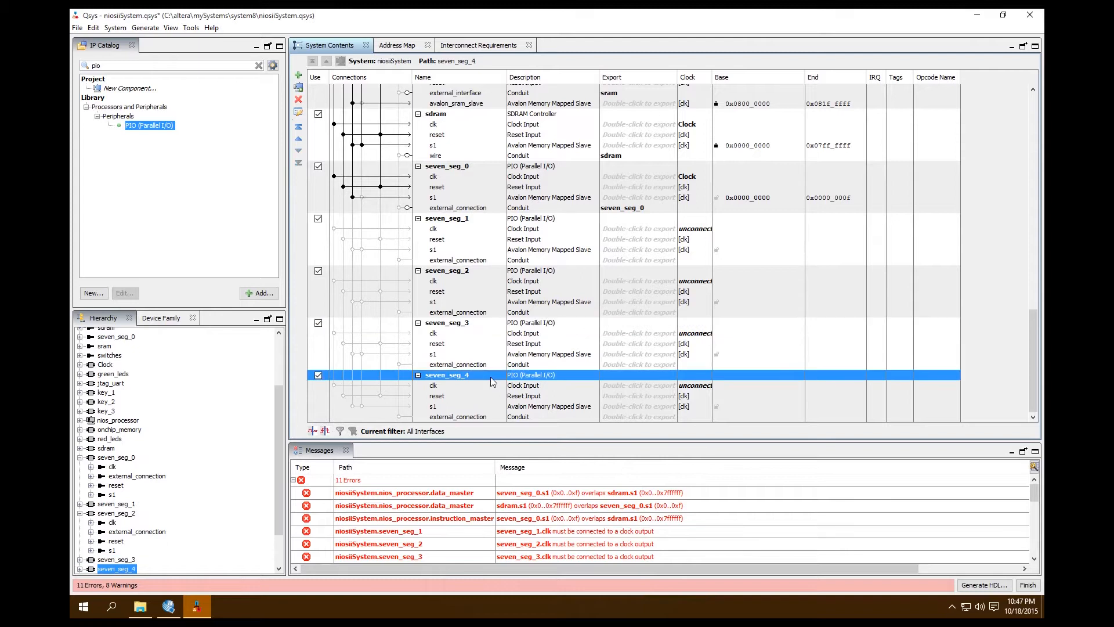
{"action": "right_click", "coordinate": [492, 377]}
{"action": "left_click", "coordinate": [519, 382]}
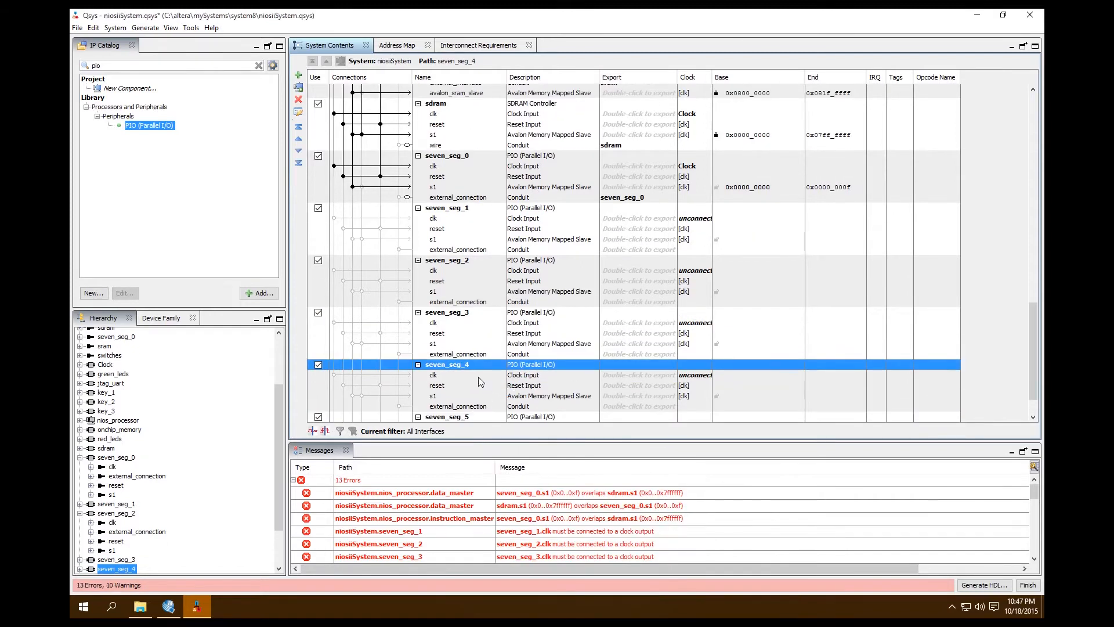
{"action": "left_click", "coordinate": [479, 377]}
{"action": "right_click", "coordinate": [479, 378]}
{"action": "left_click", "coordinate": [520, 392]}
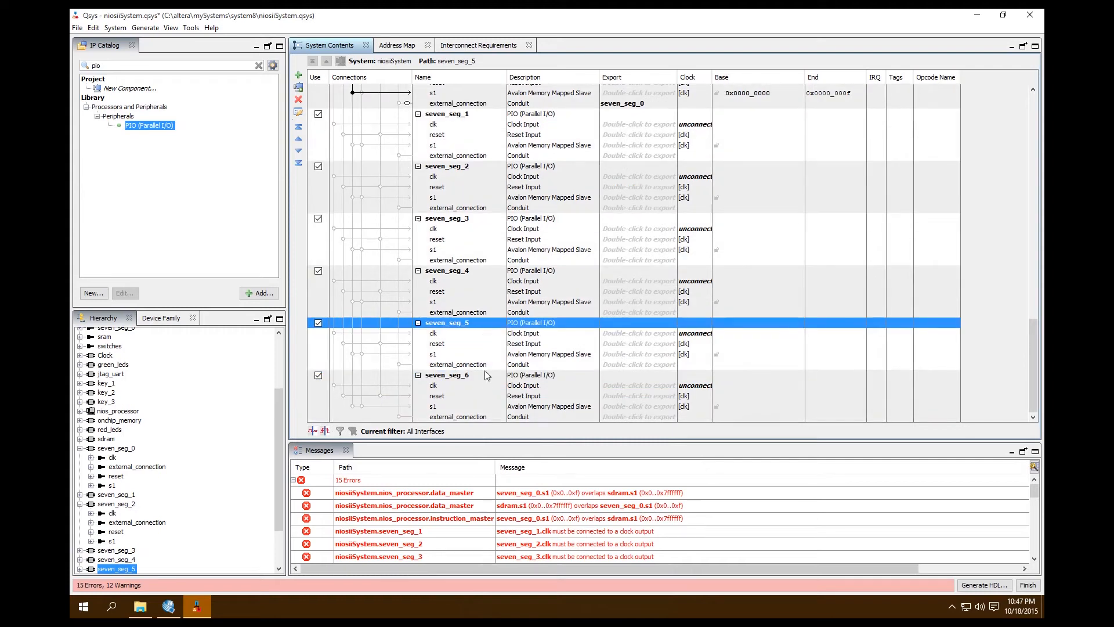
{"action": "left_click", "coordinate": [486, 378]}
{"action": "right_click", "coordinate": [485, 380]}
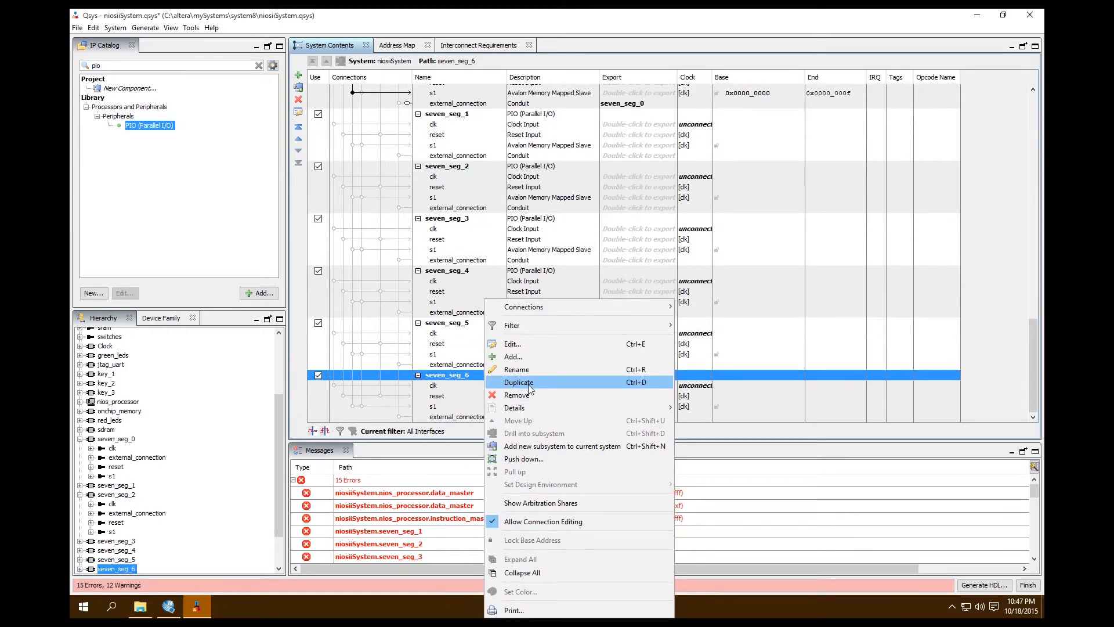
{"action": "left_click", "coordinate": [976, 347]}
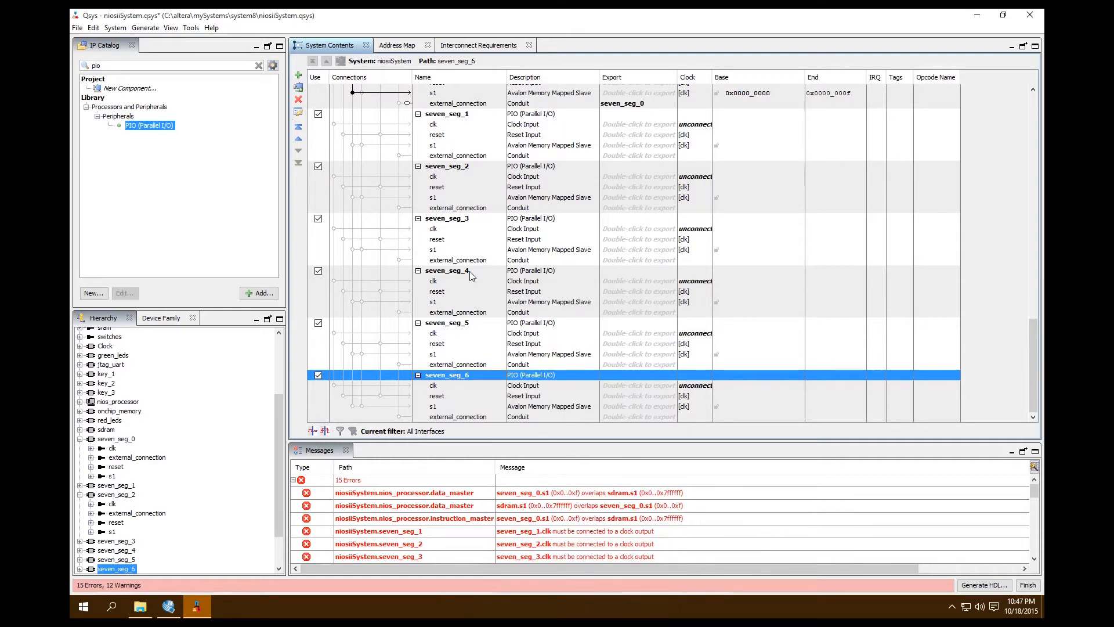
Connect the clk inputs of seven_seg_1 through seven_seg_6 to the system clock.
{"action": "scroll", "coordinate": [458, 124], "scroll_direction": "up", "scroll_amount": 4}
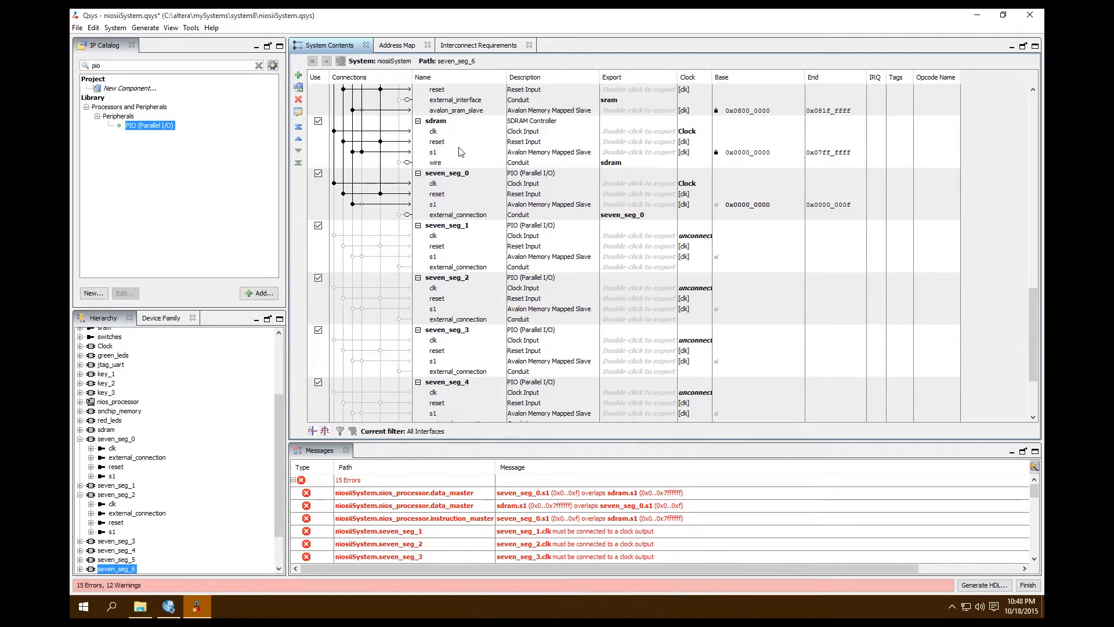
{"action": "left_click", "coordinate": [460, 225]}
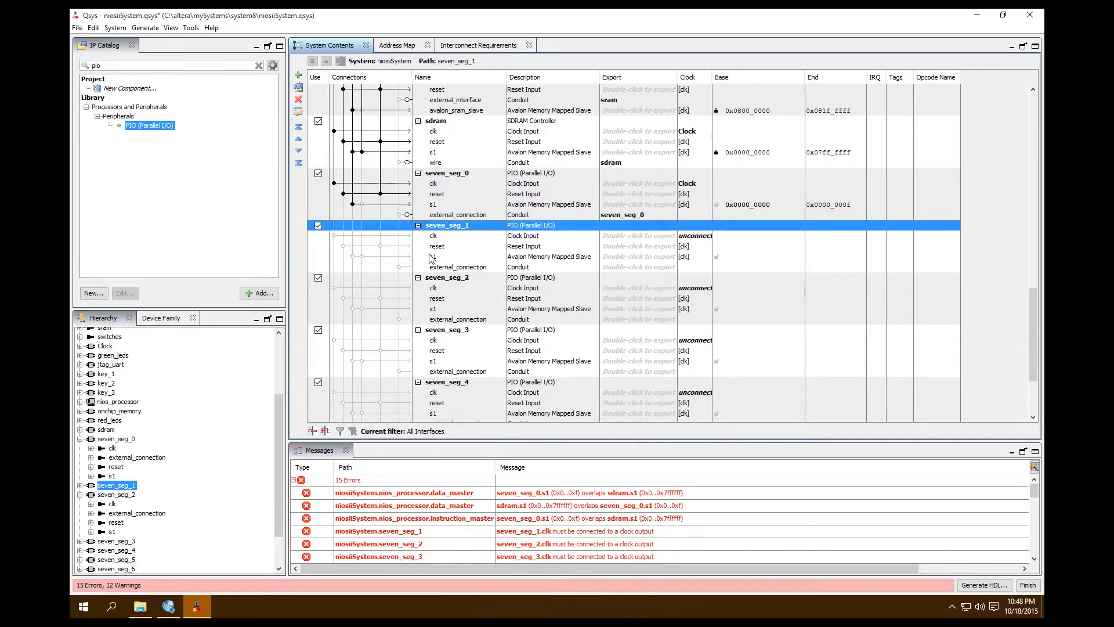
{"action": "left_click", "coordinate": [431, 238]}
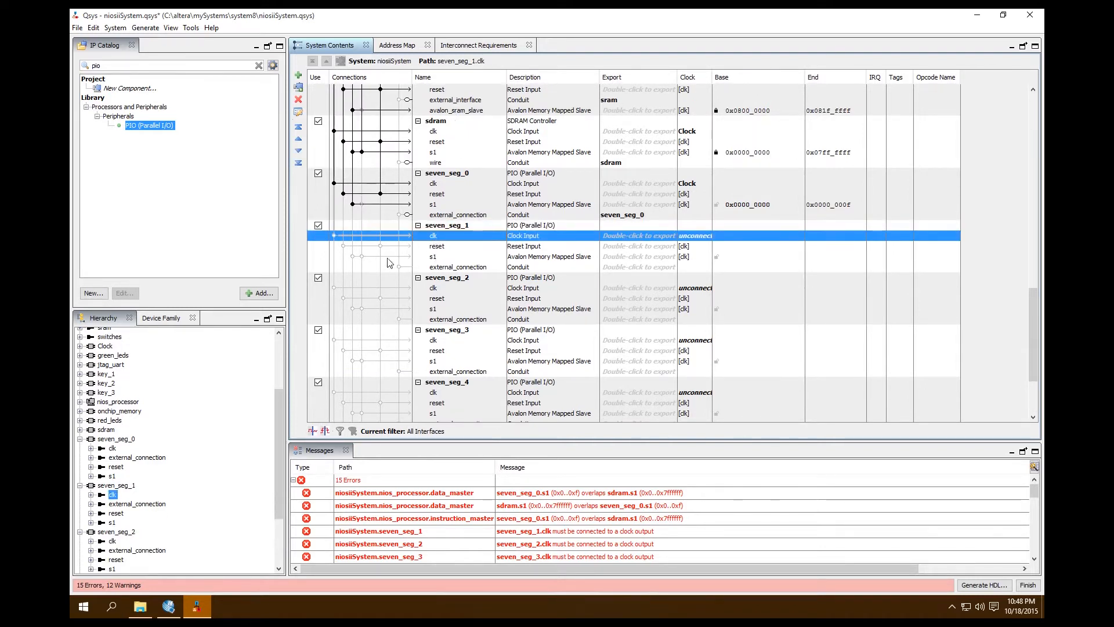
{"action": "left_click", "coordinate": [334, 235]}
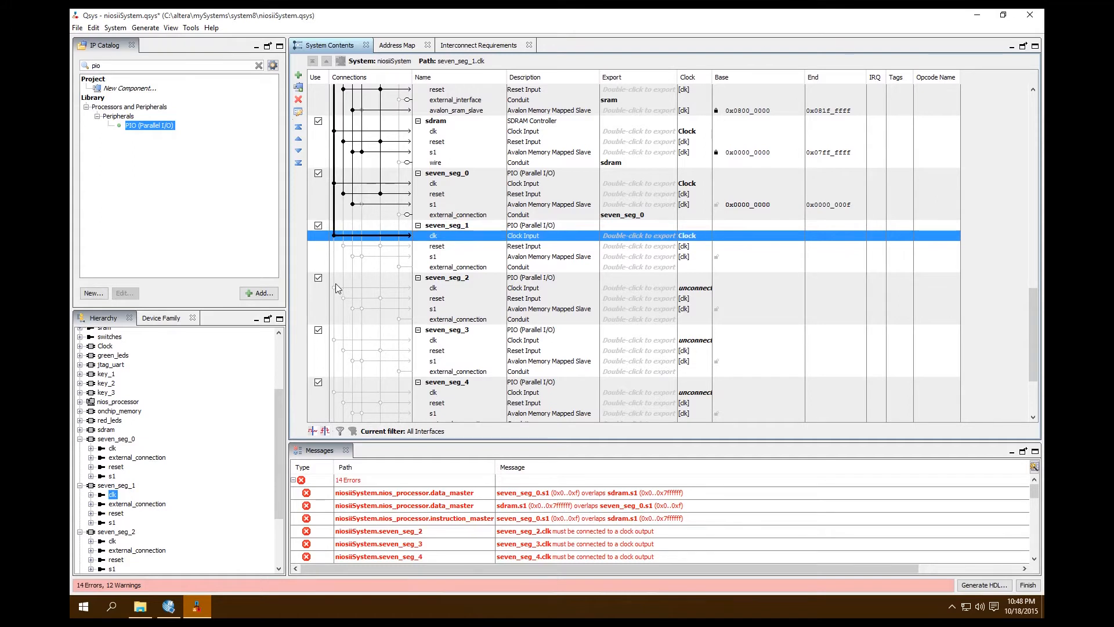
{"action": "left_click", "coordinate": [333, 288]}
{"action": "left_click", "coordinate": [334, 339]}
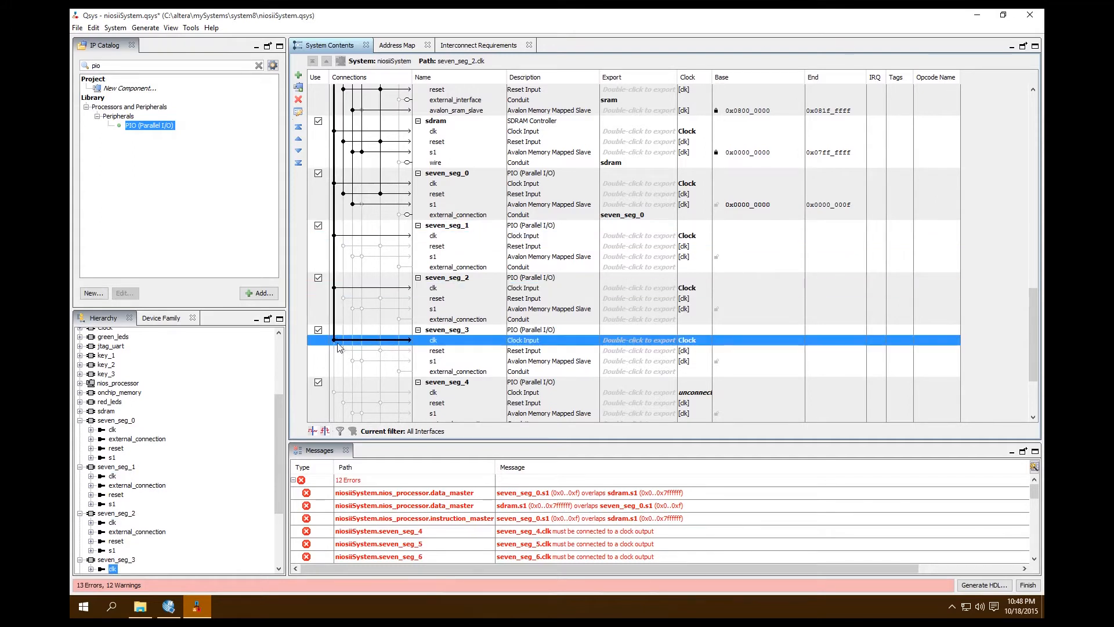
{"action": "left_click", "coordinate": [334, 393]}
{"action": "scroll", "coordinate": [367, 381], "scroll_direction": "down", "scroll_amount": 3}
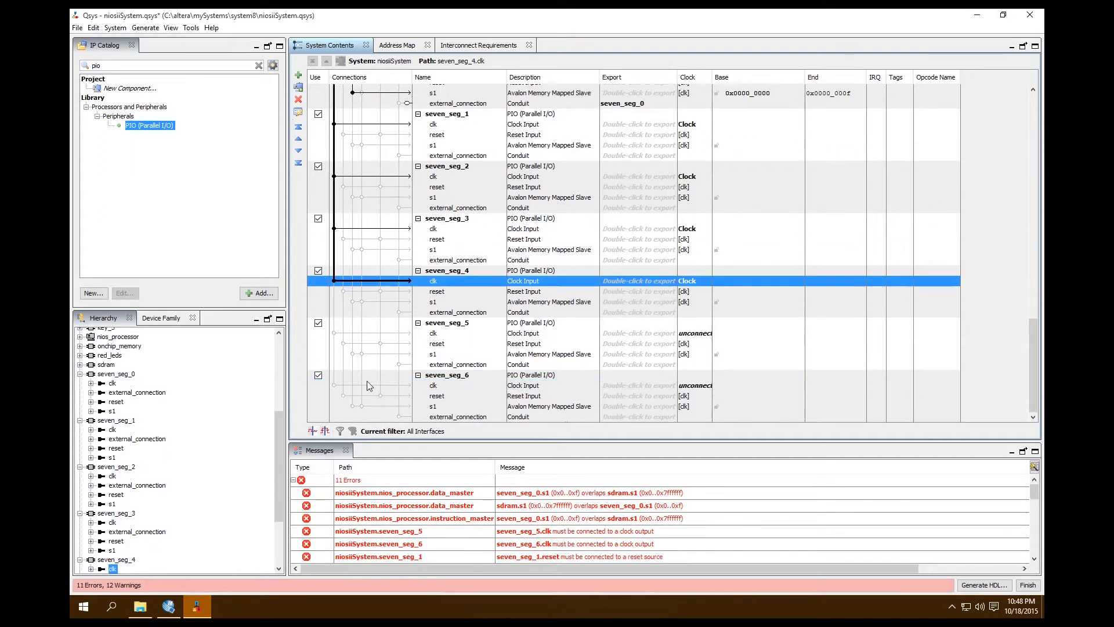
{"action": "left_click", "coordinate": [333, 333]}
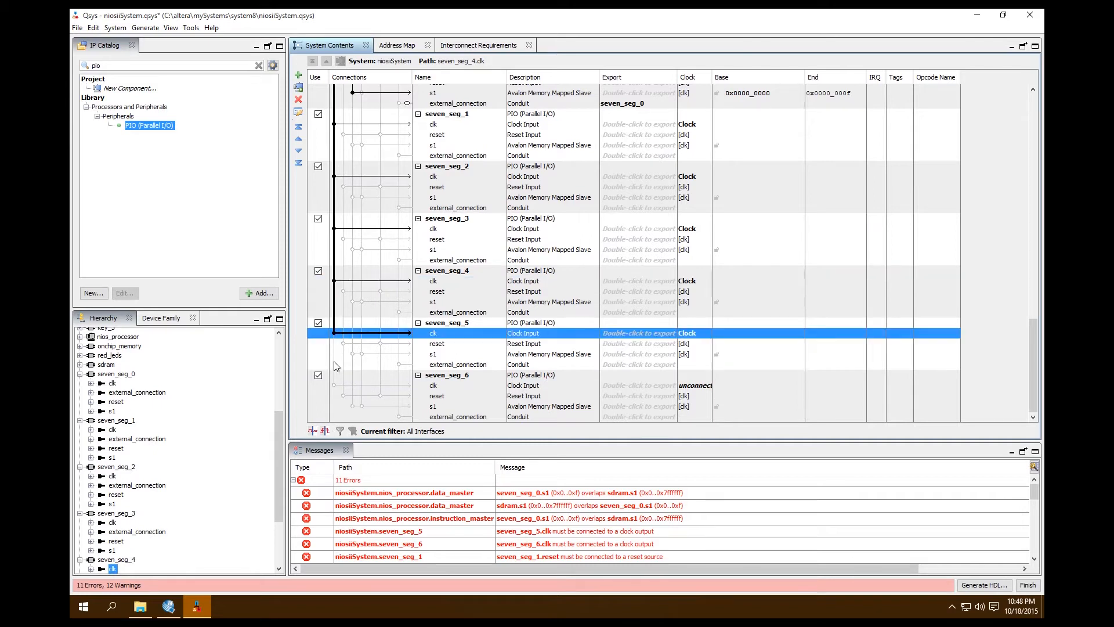
{"action": "left_click", "coordinate": [334, 385]}
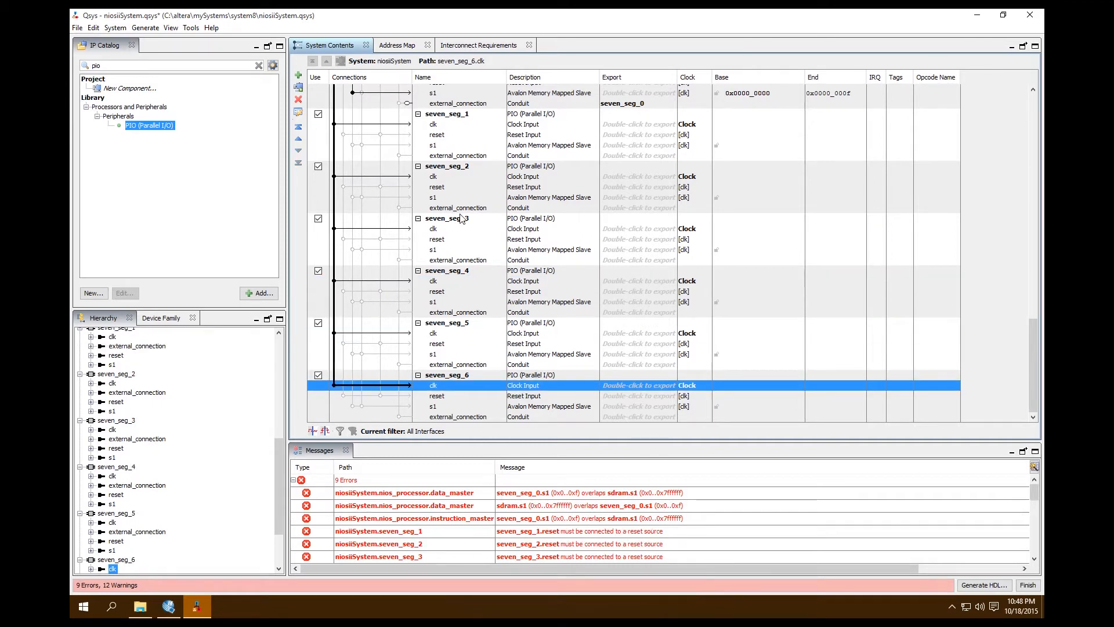
Connect the reset inputs of seven_seg_1 through seven_seg_6 to both reset sources, matching seven_seg_0.
{"action": "left_click", "coordinate": [439, 126]}
{"action": "left_click", "coordinate": [354, 135]}
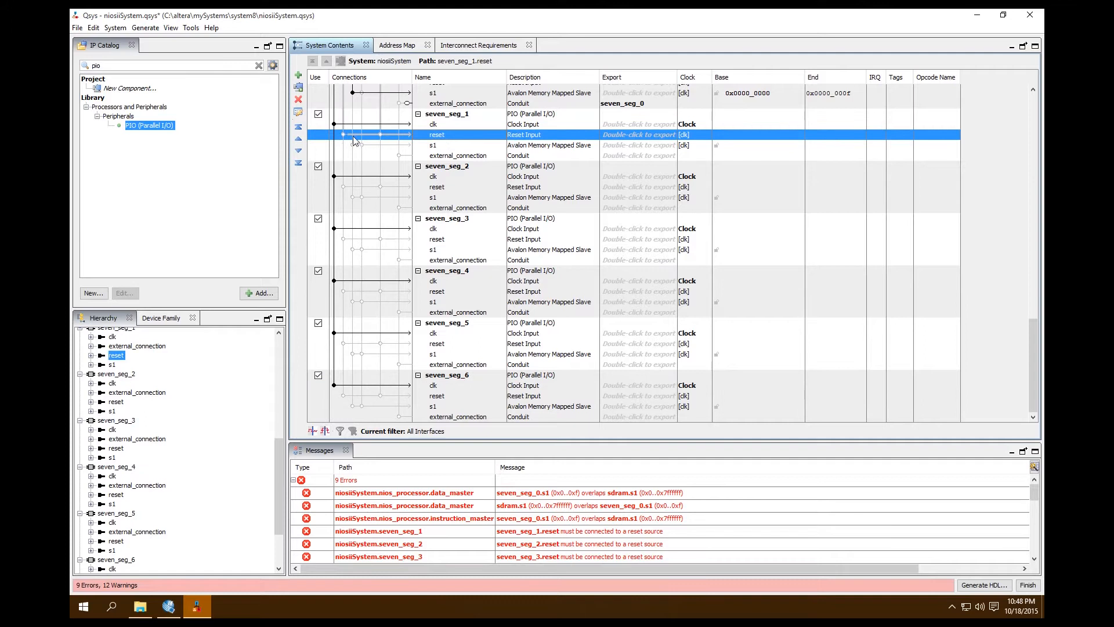
{"action": "left_click", "coordinate": [343, 135]}
{"action": "left_click", "coordinate": [380, 135]}
{"action": "left_click", "coordinate": [343, 187]}
{"action": "left_click", "coordinate": [380, 186]}
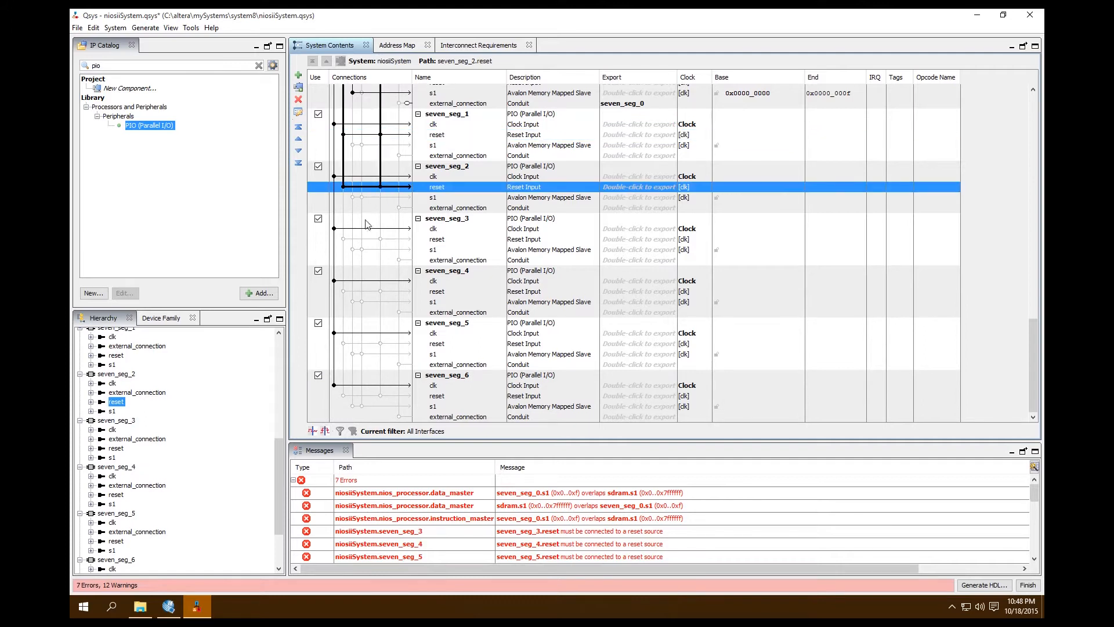
{"action": "left_click", "coordinate": [343, 239]}
{"action": "left_click", "coordinate": [380, 239]}
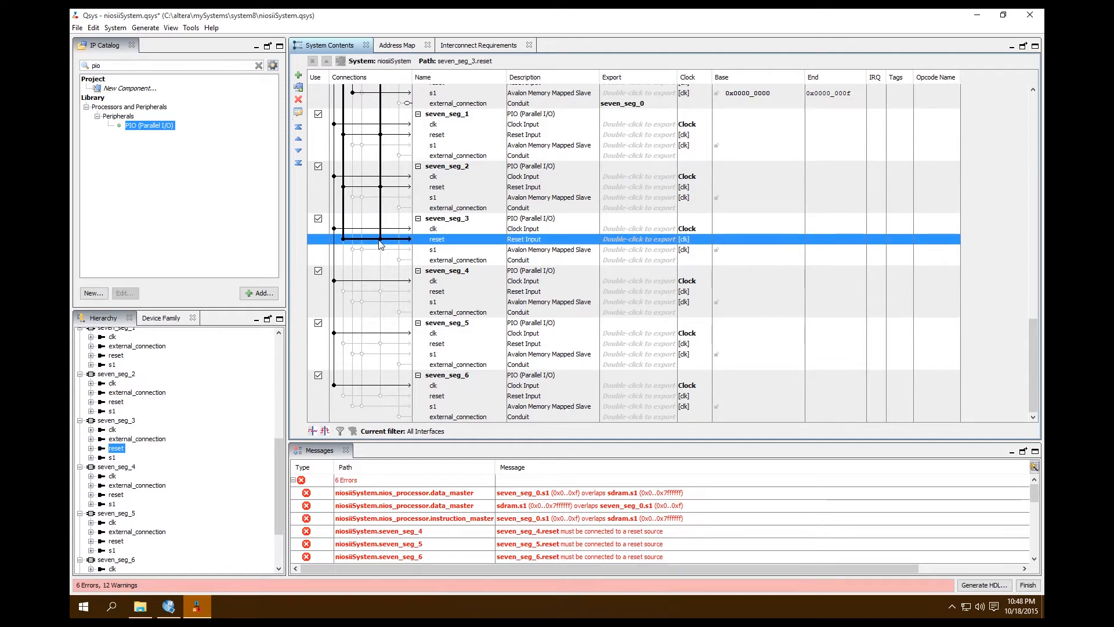
{"action": "left_click", "coordinate": [343, 291]}
{"action": "left_click", "coordinate": [380, 291]}
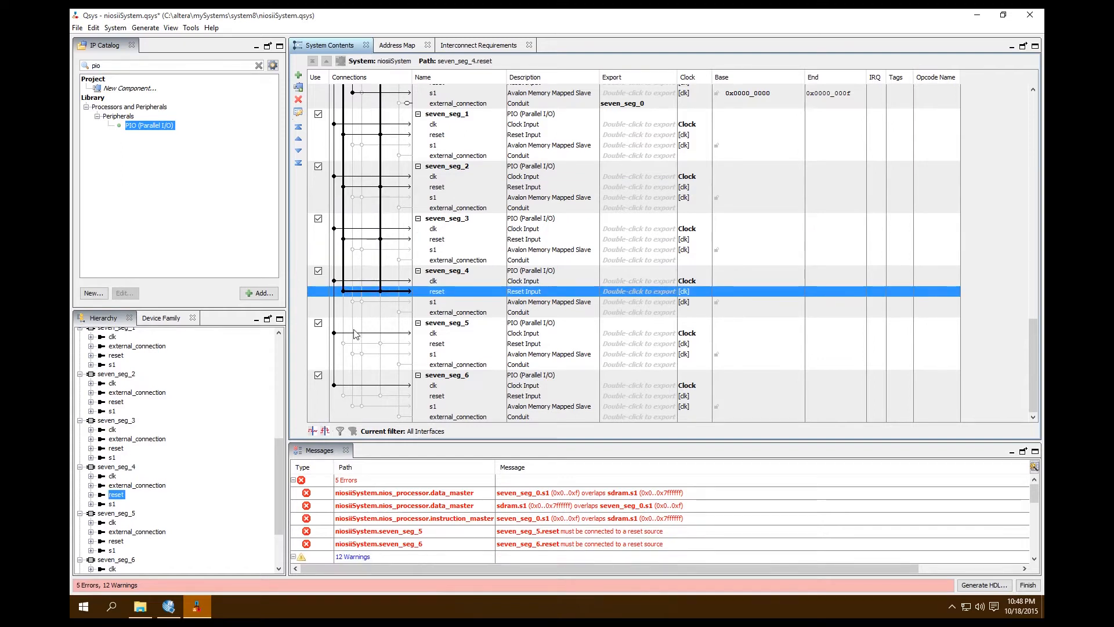
{"action": "left_click", "coordinate": [343, 343]}
{"action": "left_click", "coordinate": [380, 344]}
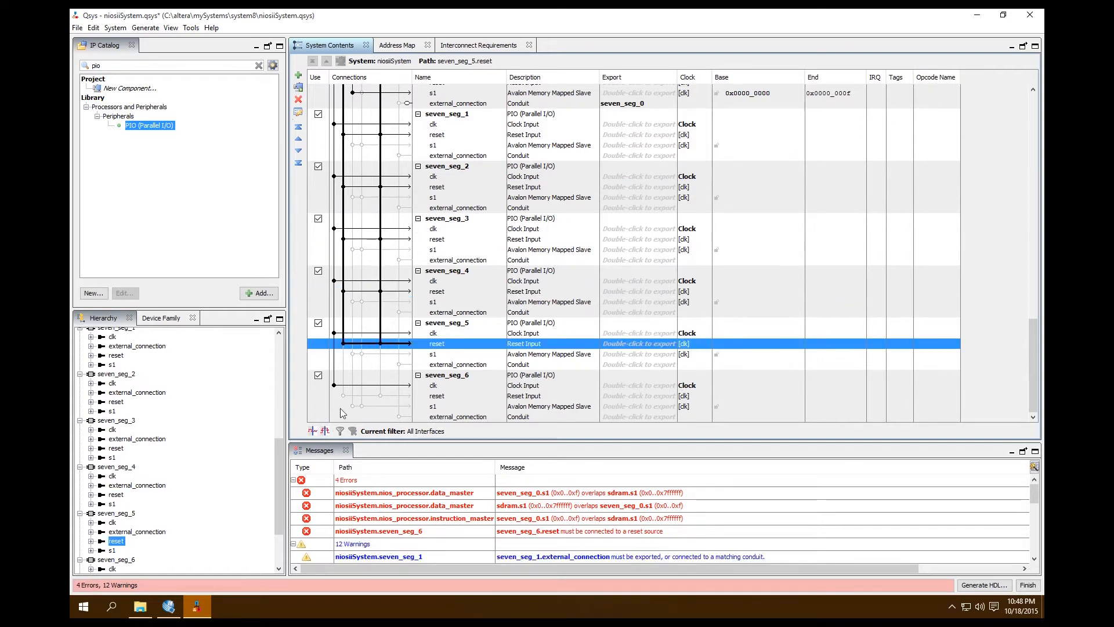
{"action": "left_click", "coordinate": [343, 395]}
{"action": "left_click", "coordinate": [380, 395]}
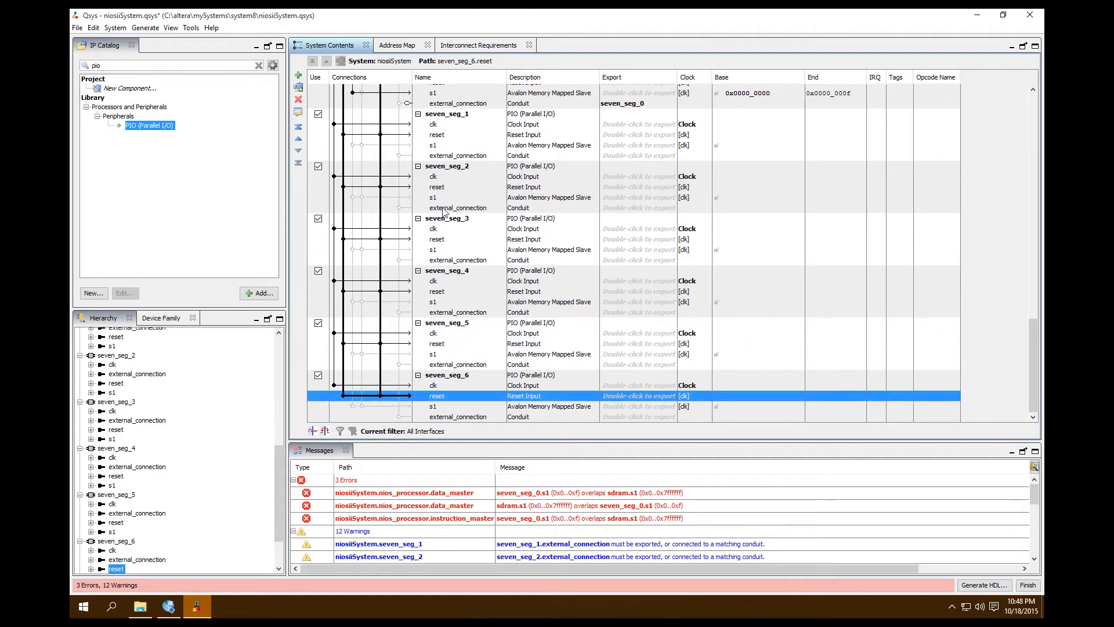
Connect the s1 slaves of seven_seg_1 through seven_seg_6 to the processor's data master only.
{"action": "left_click", "coordinate": [440, 199]}
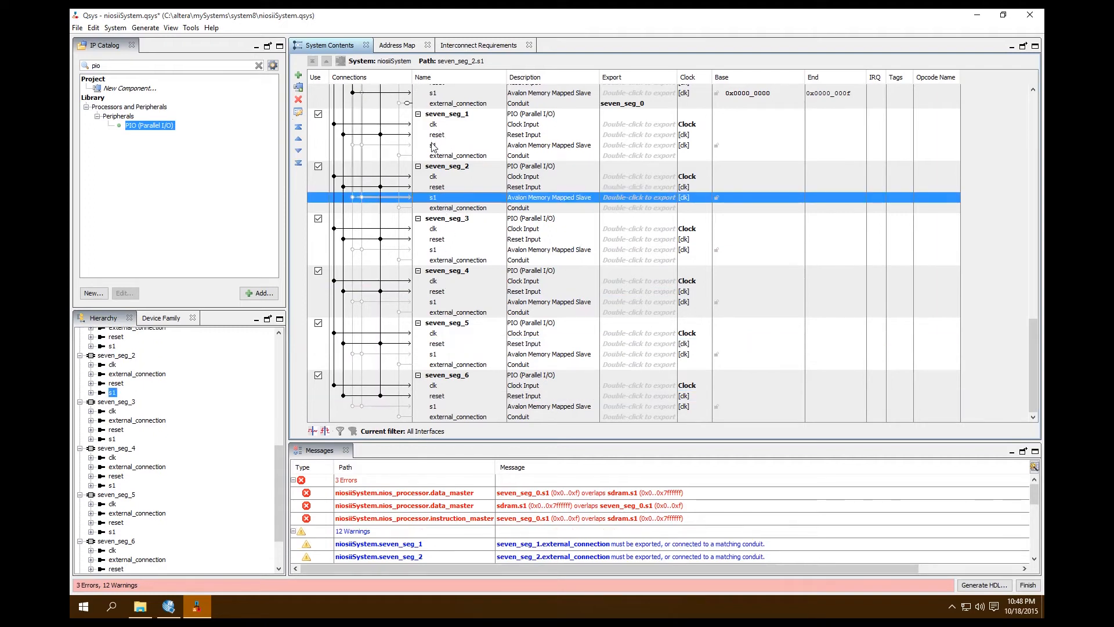
{"action": "left_click", "coordinate": [433, 146]}
{"action": "left_click", "coordinate": [352, 145]}
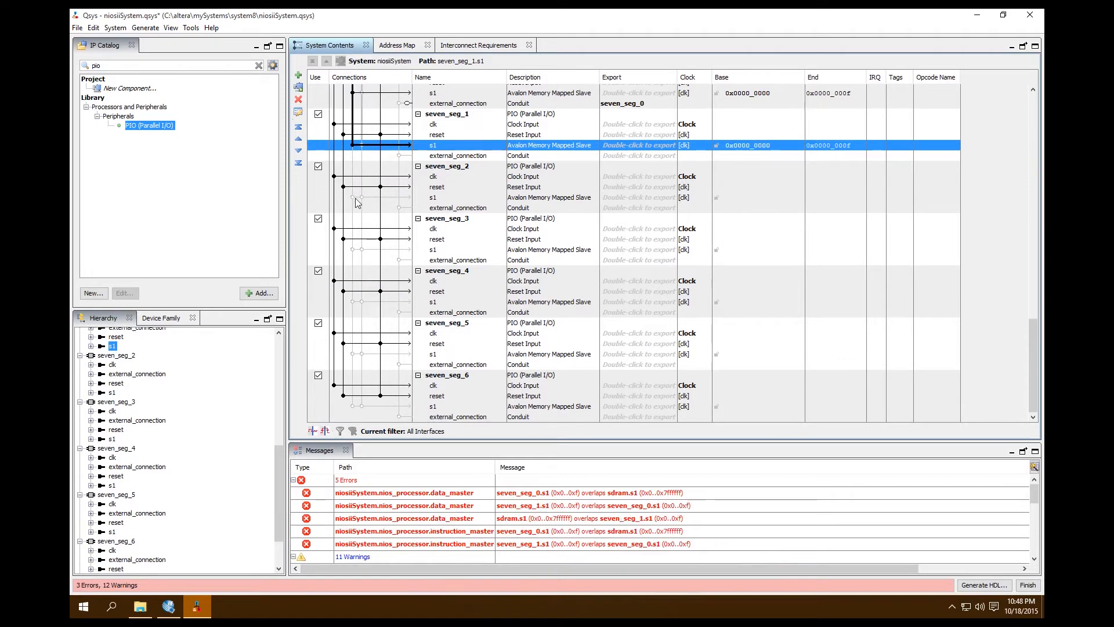
{"action": "left_click", "coordinate": [353, 198]}
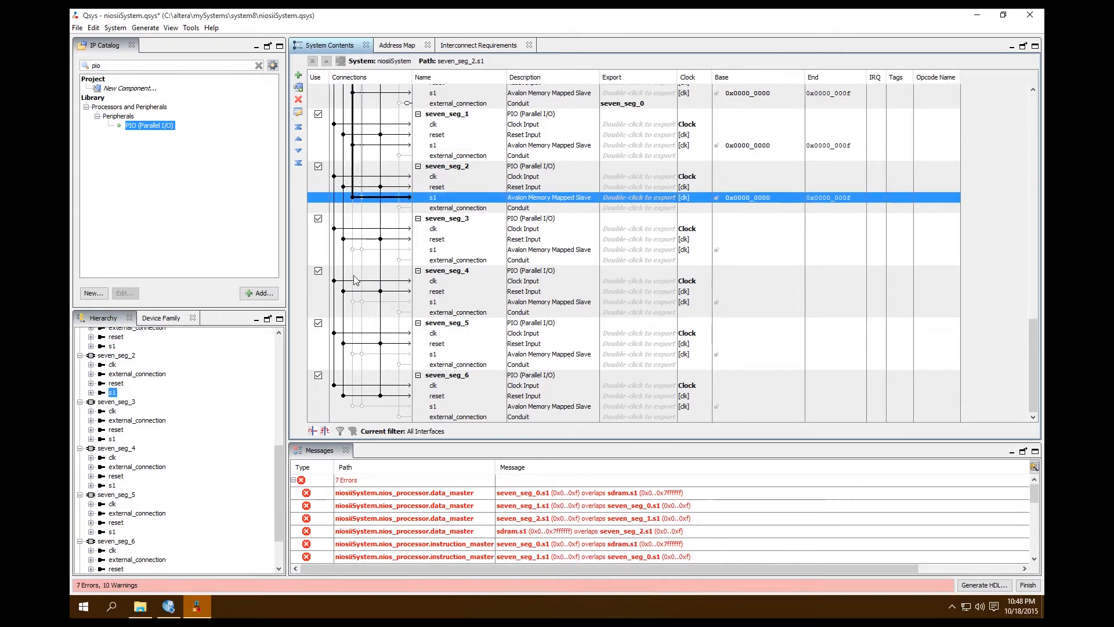
{"action": "left_click", "coordinate": [352, 250]}
{"action": "left_click", "coordinate": [352, 302]}
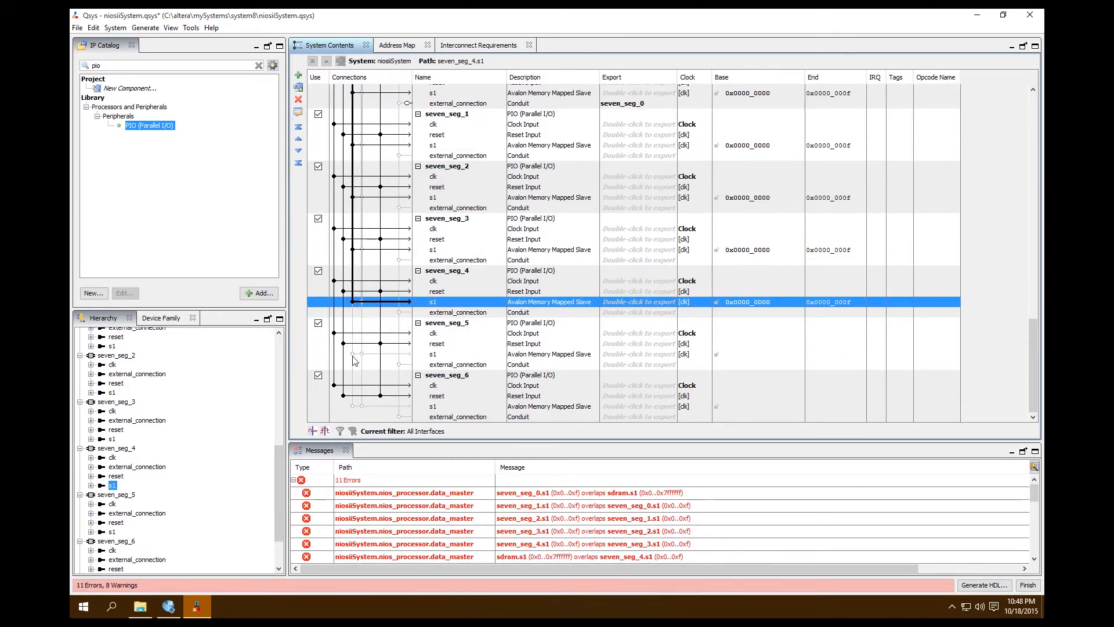
{"action": "left_click", "coordinate": [352, 354]}
{"action": "left_click", "coordinate": [352, 406]}
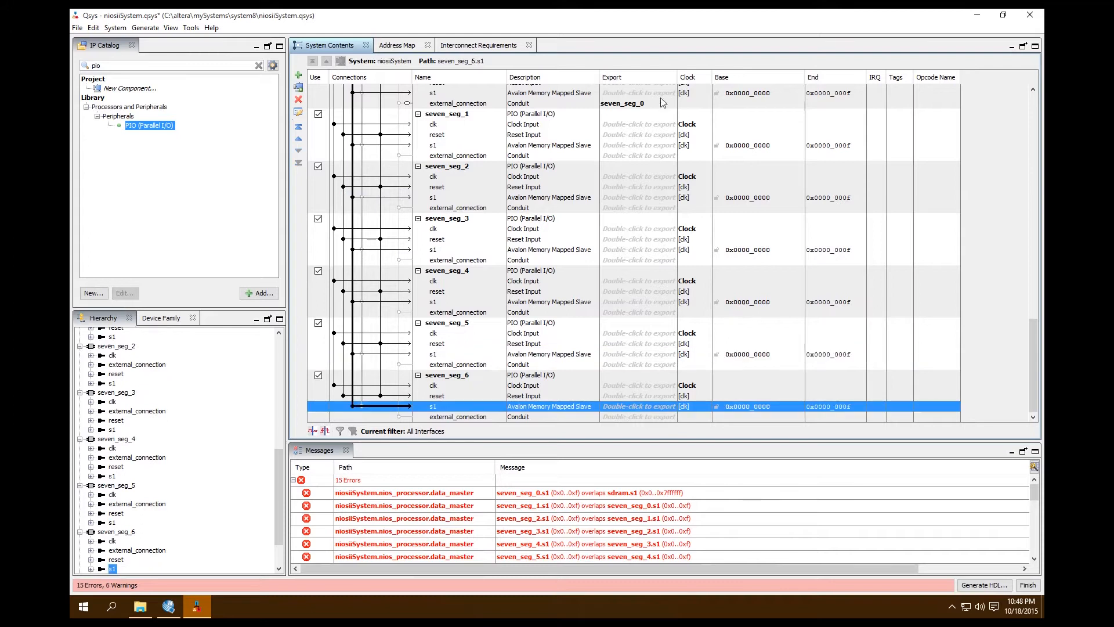
Export the external_connection conduits of seven_seg_1 and seven_seg_2 under the names seven_seg_1 and seven_seg_2.
{"action": "left_click", "coordinate": [623, 156]}
{"action": "double_click", "coordinate": [622, 157]}
{"action": "type", "text": "seven_seg_1_e"}
{"action": "key", "text": "BackSpace"}
{"action": "key", "text": "BackSpace"}
{"action": "left_click", "coordinate": [653, 209]}
{"action": "double_click", "coordinate": [654, 209]}
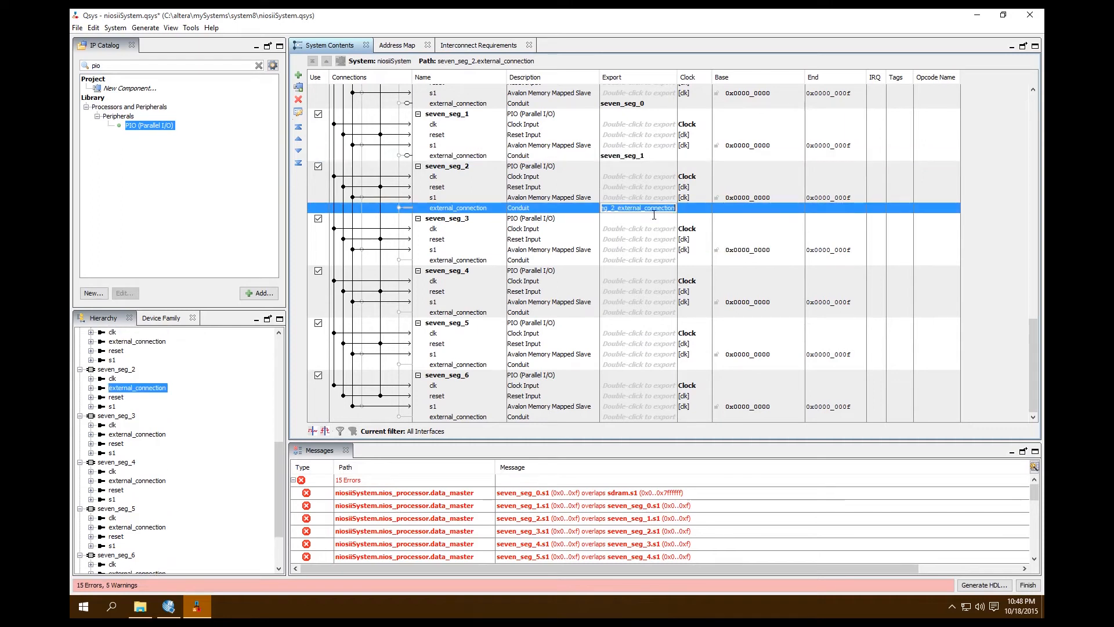
{"action": "type", "text": "seven_seg_2_e"}
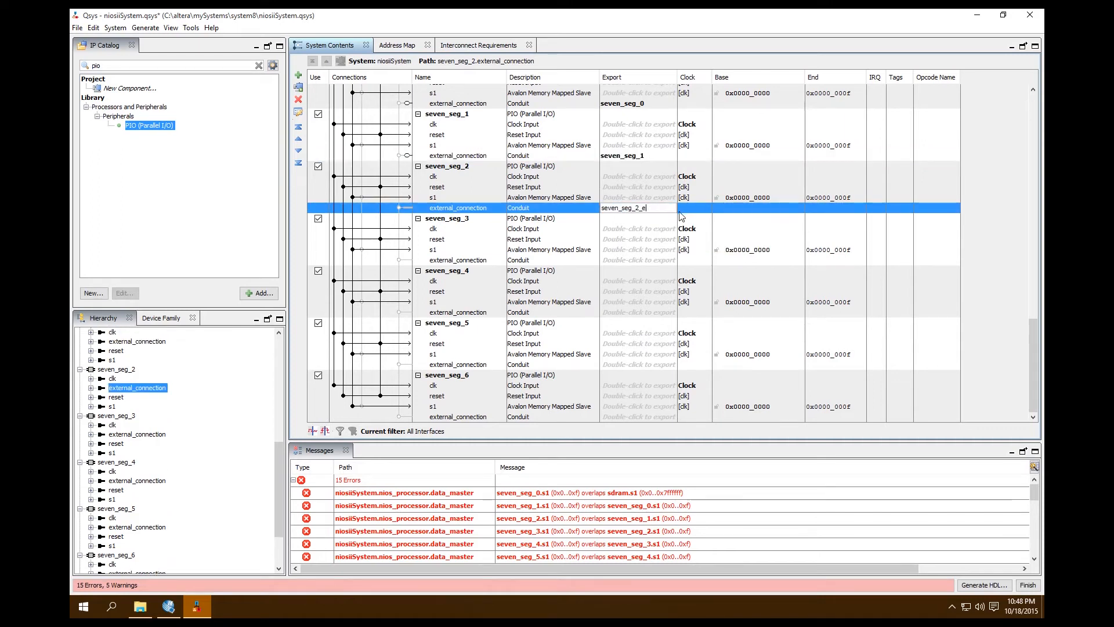
Export the external_connection conduit of seven_seg_3 under the name seven_seg_3.
{"action": "left_click", "coordinate": [663, 261]}
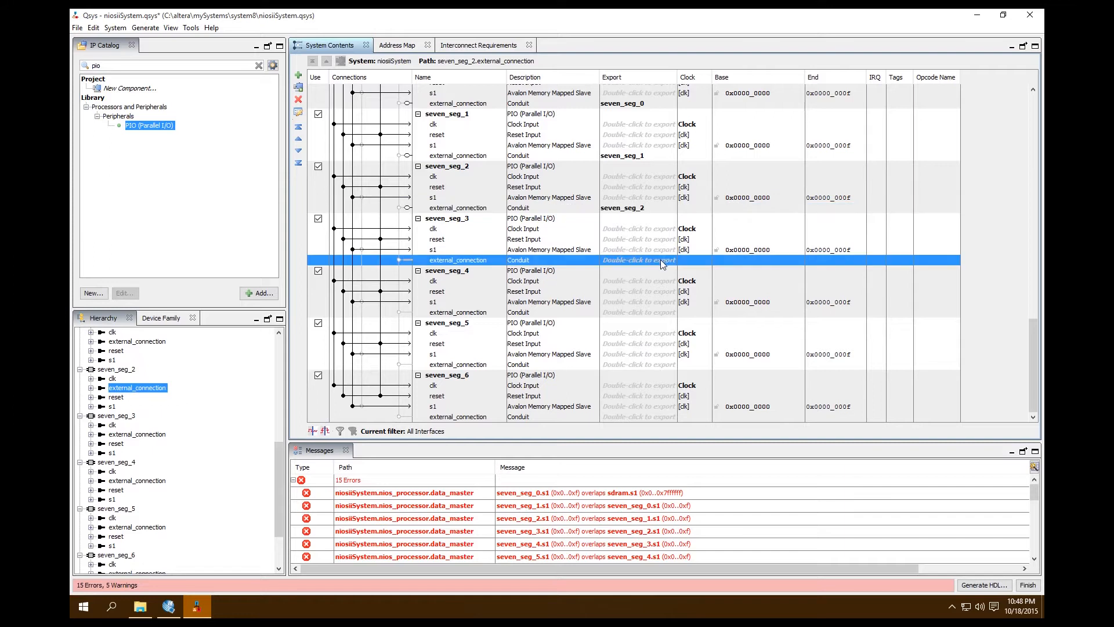
{"action": "double_click", "coordinate": [664, 261]}
{"action": "type", "text": "seven_seg_3_"}
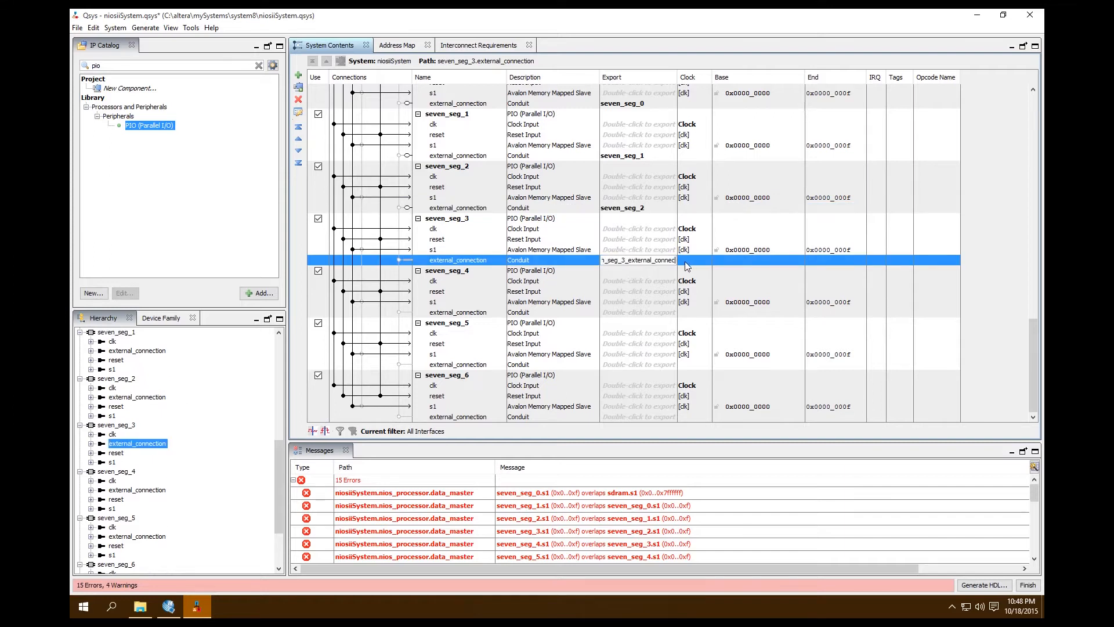
{"action": "type", "text": "3"}
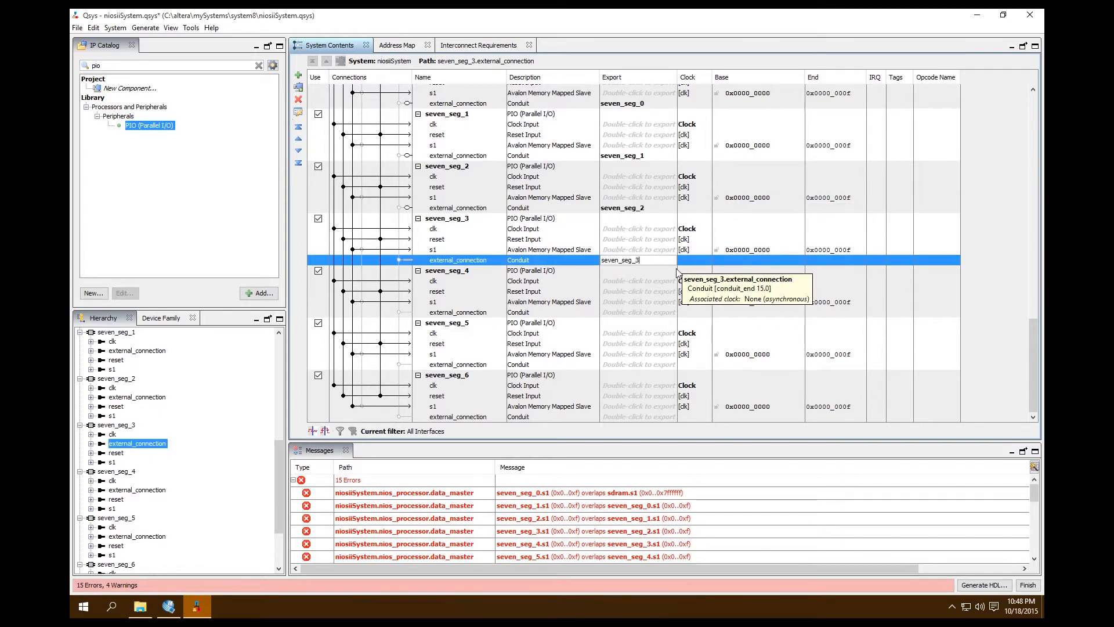
Export the external_connection conduit of seven_seg_4 under the name seven_seg_4.
{"action": "left_click", "coordinate": [648, 314]}
{"action": "double_click", "coordinate": [648, 314]}
{"action": "left_click", "coordinate": [675, 315]}
{"action": "key", "text": "BackSpace"}
{"action": "key", "text": "BackSpace"}
{"action": "key", "text": "BackSpace"}
{"action": "key", "text": "BackSpace"}
{"action": "key", "text": "BackSpace"}
{"action": "key", "text": "BackSpace"}
{"action": "key", "text": "BackSpace"}
{"action": "key", "text": "BackSpace"}
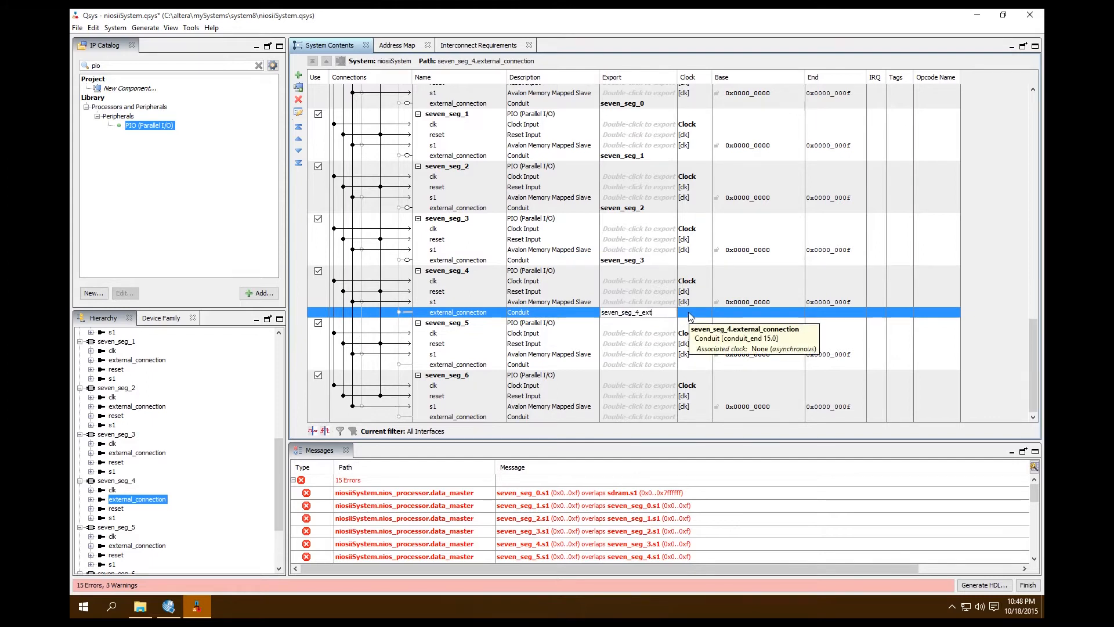
Export the external_connection conduit of seven_seg_5 under the name seven_seg_5.
{"action": "key", "text": "BackSpace"}
{"action": "left_click", "coordinate": [667, 364]}
{"action": "double_click", "coordinate": [667, 364]}
{"action": "key", "text": "End"}
{"action": "key", "text": "BackSpace"}
{"action": "key", "text": "BackSpace"}
{"action": "key", "text": "BackSpace"}
{"action": "key", "text": "BackSpace"}
{"action": "key", "text": "BackSpace"}
{"action": "key", "text": "BackSpace"}
{"action": "key", "text": "BackSpace"}
{"action": "key", "text": "BackSpace"}
{"action": "key", "text": "BackSpace"}
{"action": "key", "text": "BackSpace"}
{"action": "key", "text": "BackSpace"}
{"action": "key", "text": "BackSpace"}
{"action": "key", "text": "BackSpace"}
{"action": "key", "text": "BackSpace"}
{"action": "key", "text": "BackSpace"}
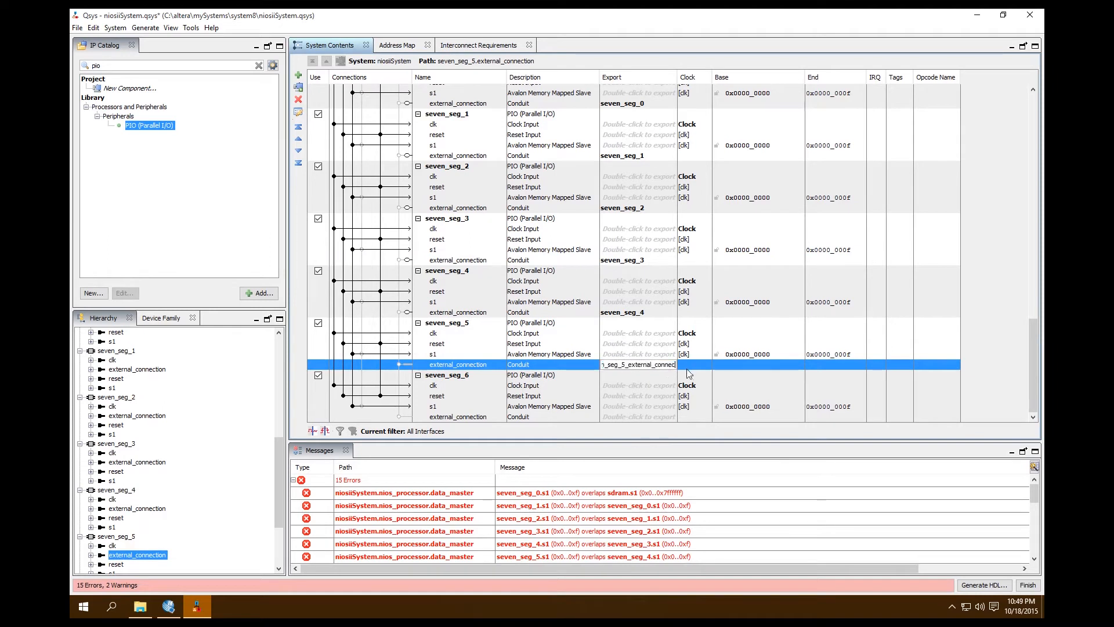
Export the external_connection conduit of seven_seg_6 under the name seven_seg_6.
{"action": "left_click", "coordinate": [666, 418]}
{"action": "double_click", "coordinate": [665, 418]}
{"action": "key", "text": "End"}
{"action": "key", "text": "BackSpace"}
{"action": "key", "text": "BackSpace"}
{"action": "key", "text": "BackSpace"}
{"action": "key", "text": "BackSpace"}
{"action": "key", "text": "BackSpace"}
{"action": "key", "text": "BackSpace"}
{"action": "key", "text": "BackSpace"}
{"action": "key", "text": "BackSpace"}
{"action": "key", "text": "BackSpace"}
{"action": "key", "text": "BackSpace"}
{"action": "key", "text": "BackSpace"}
{"action": "key", "text": "BackSpace"}
{"action": "key", "text": "BackSpace"}
{"action": "key", "text": "BackSpace"}
{"action": "key", "text": "BackSpace"}
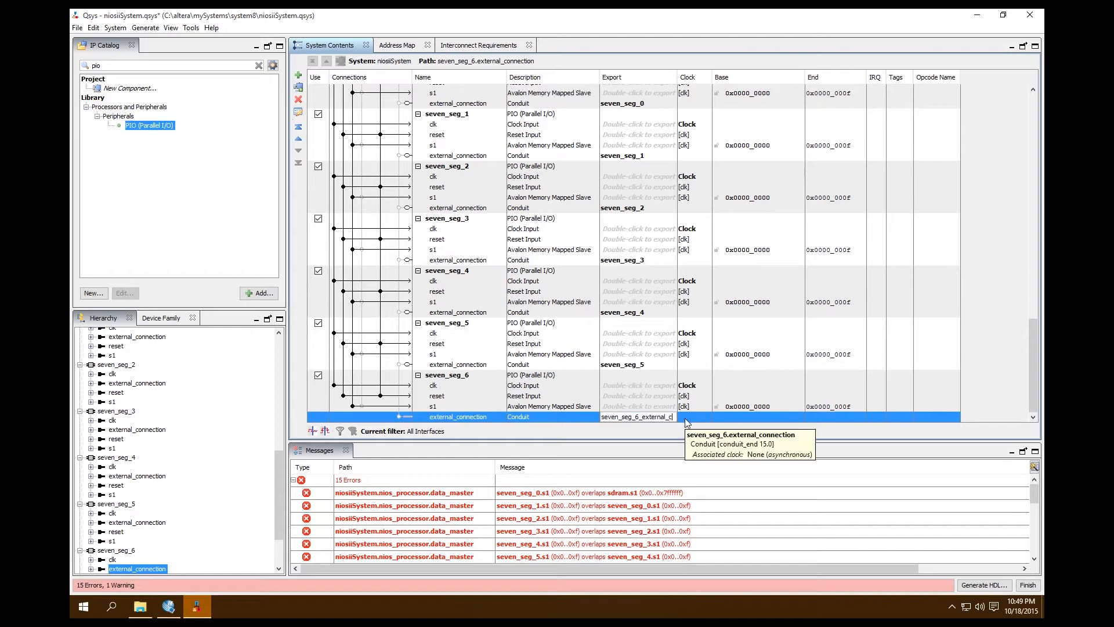
{"action": "key", "text": "BackSpace"}
{"action": "key", "text": "BackSpace"}
{"action": "key", "text": "BackSpace"}
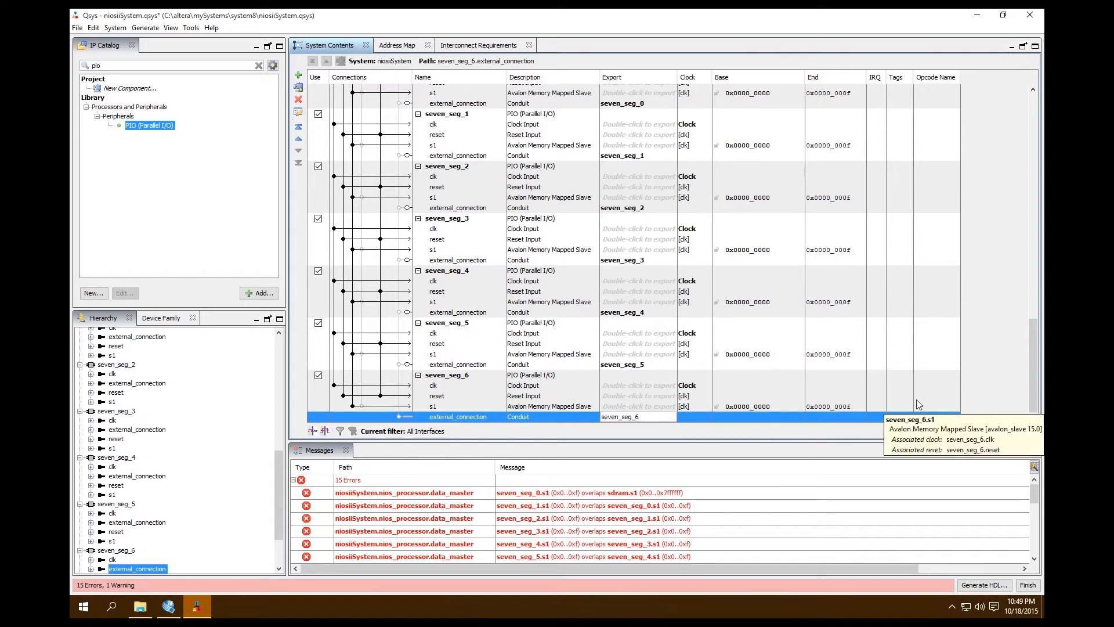
{"action": "left_click", "coordinate": [959, 385]}
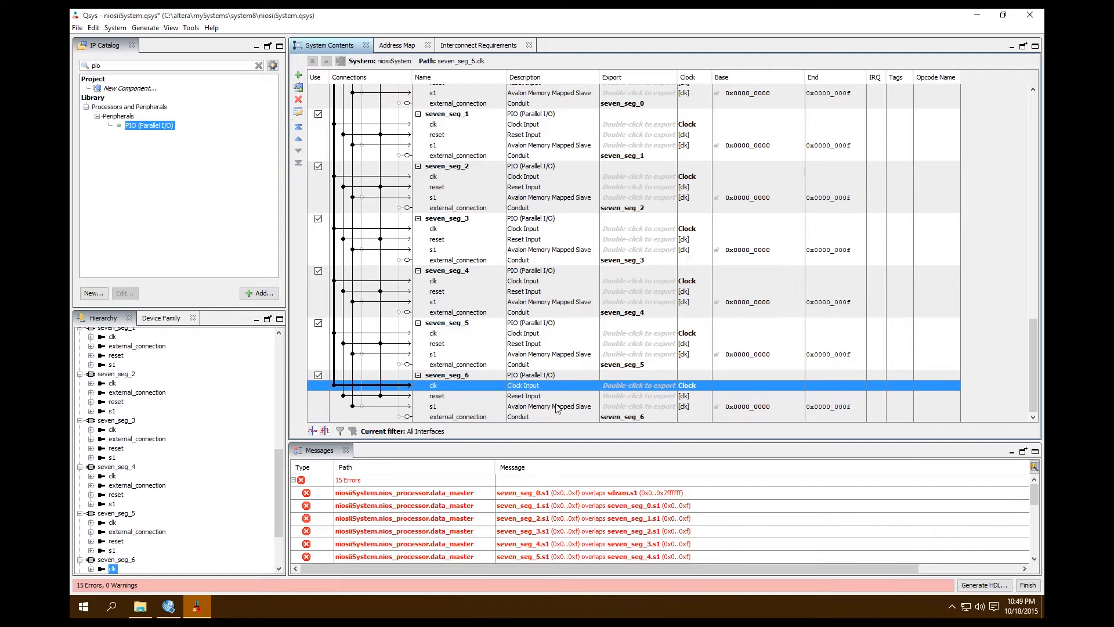
Assign base addresses automatically to resolve the overlapping seven_seg slaves, and save the system.
{"action": "scroll", "coordinate": [728, 378], "scroll_direction": "up", "scroll_amount": 14}
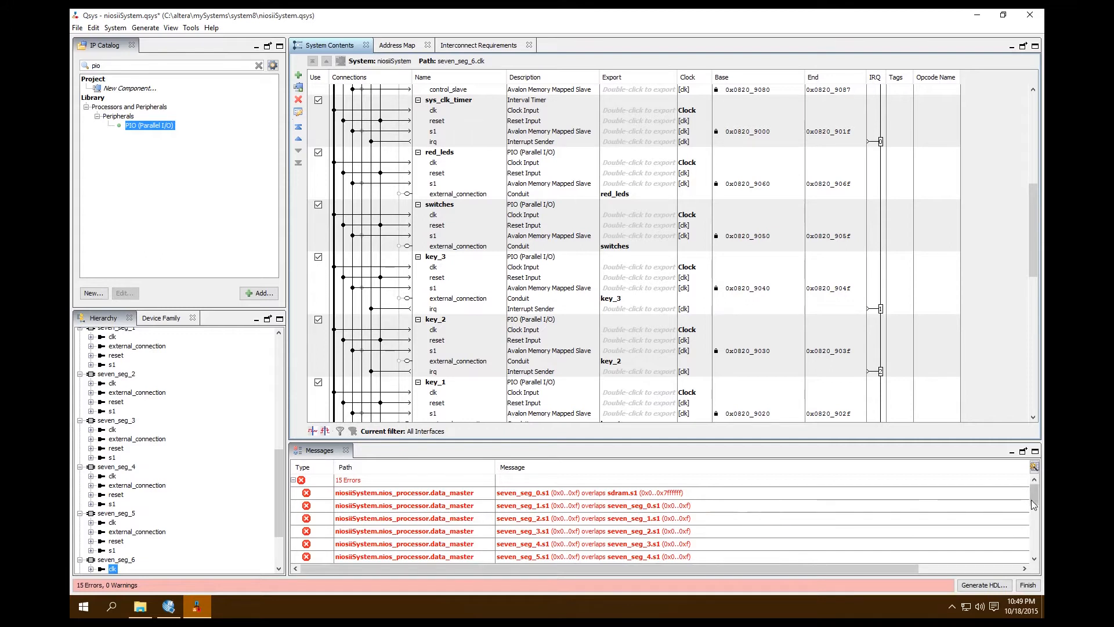
{"action": "mouse_move", "coordinate": [1033, 495]}
{"action": "left_mouse_down"}
{"action": "mouse_move", "coordinate": [1033, 545]}
{"action": "mouse_move", "coordinate": [1033, 482]}
{"action": "left_mouse_up"}
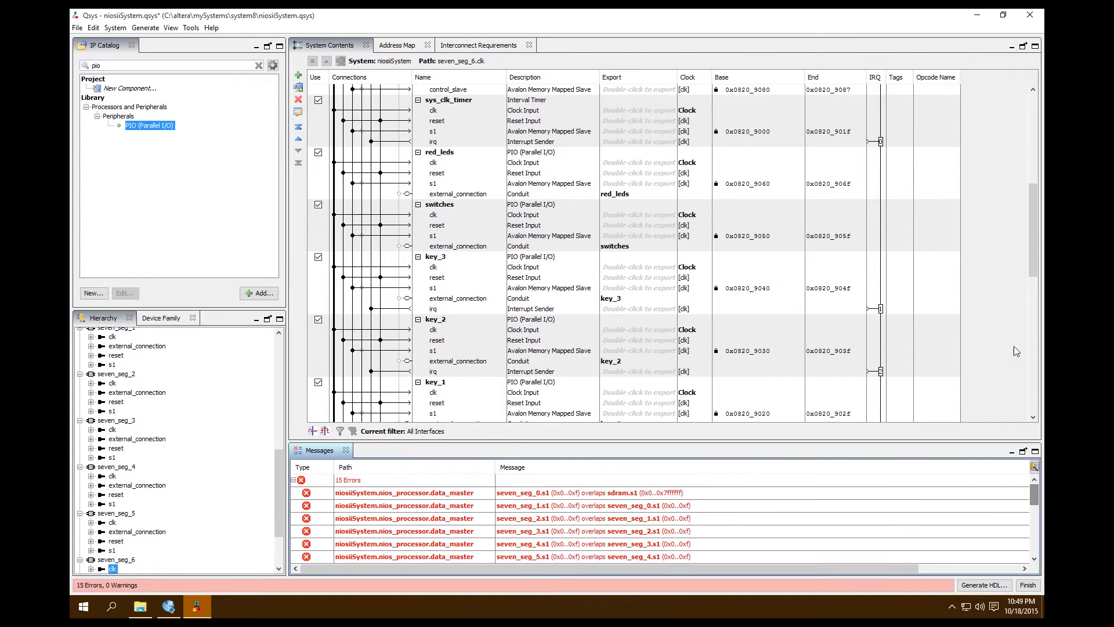
{"action": "left_click_drag", "start_coordinate": [1029, 235], "coordinate": [1029, 375]}
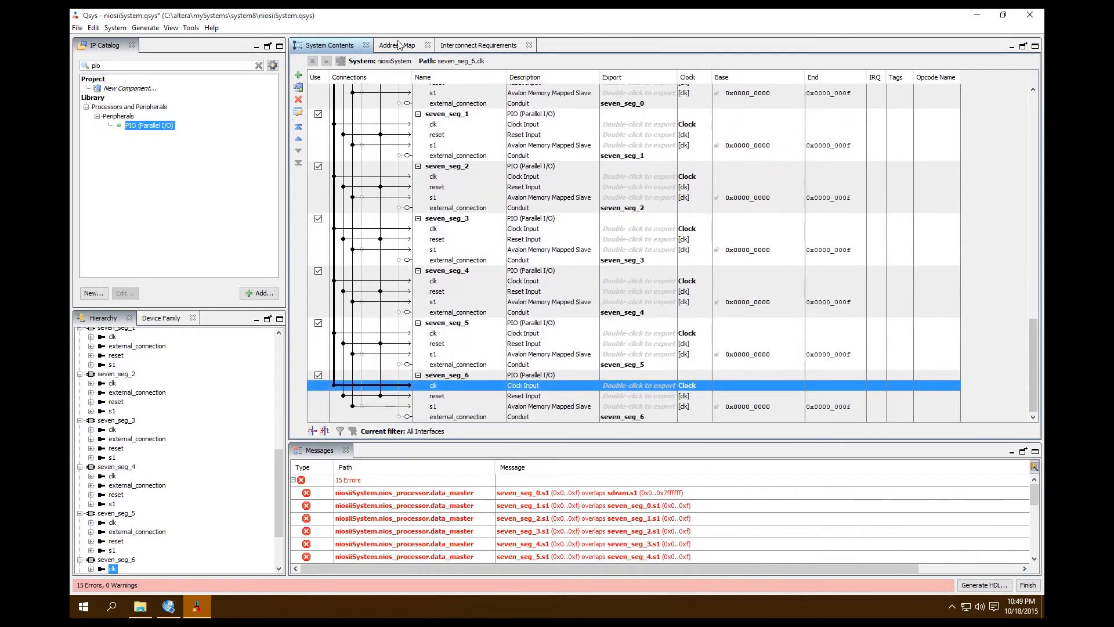
{"action": "left_click", "coordinate": [115, 27]}
{"action": "left_click", "coordinate": [122, 64]}
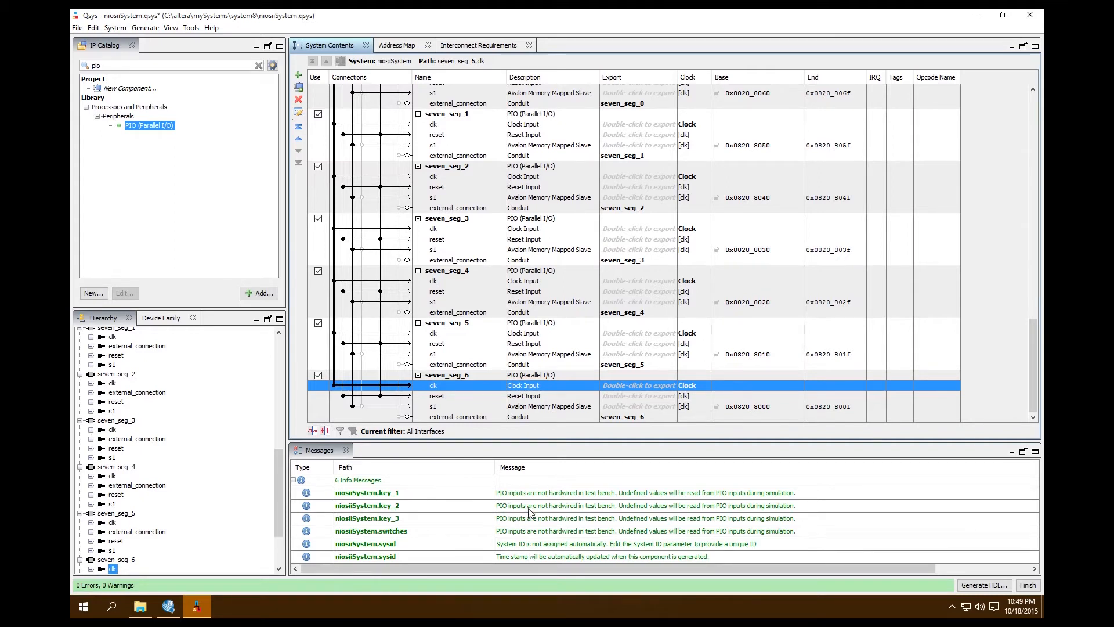
{"action": "key", "text": "ctrl+s"}
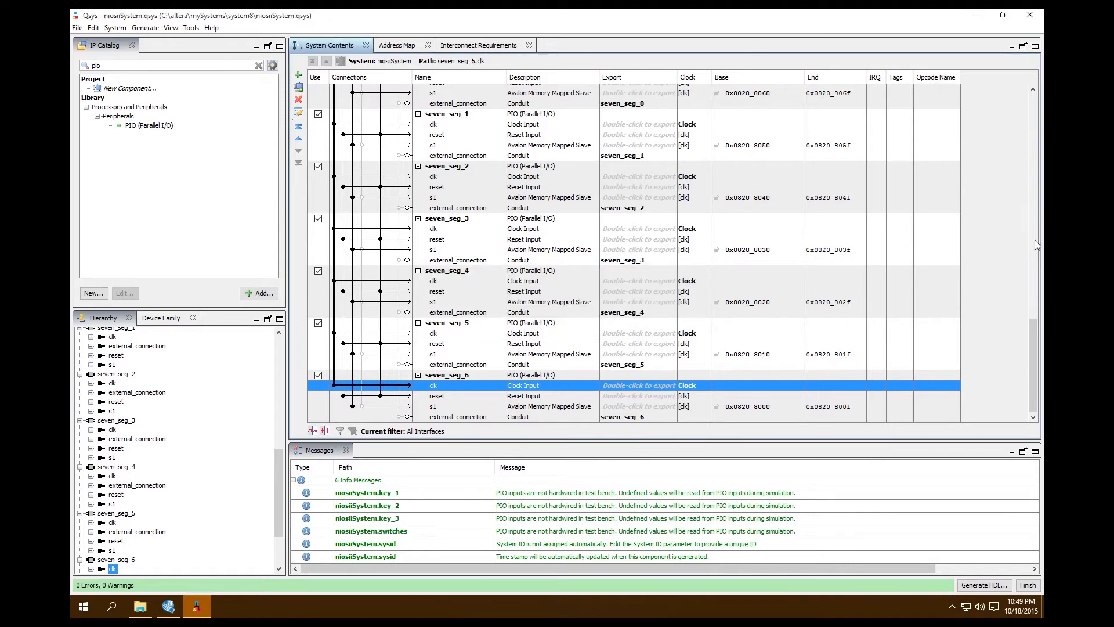
Generate the system's Verilog synthesis files and block symbol file, and check the generation messages by type.
{"action": "left_click", "coordinate": [145, 28]}
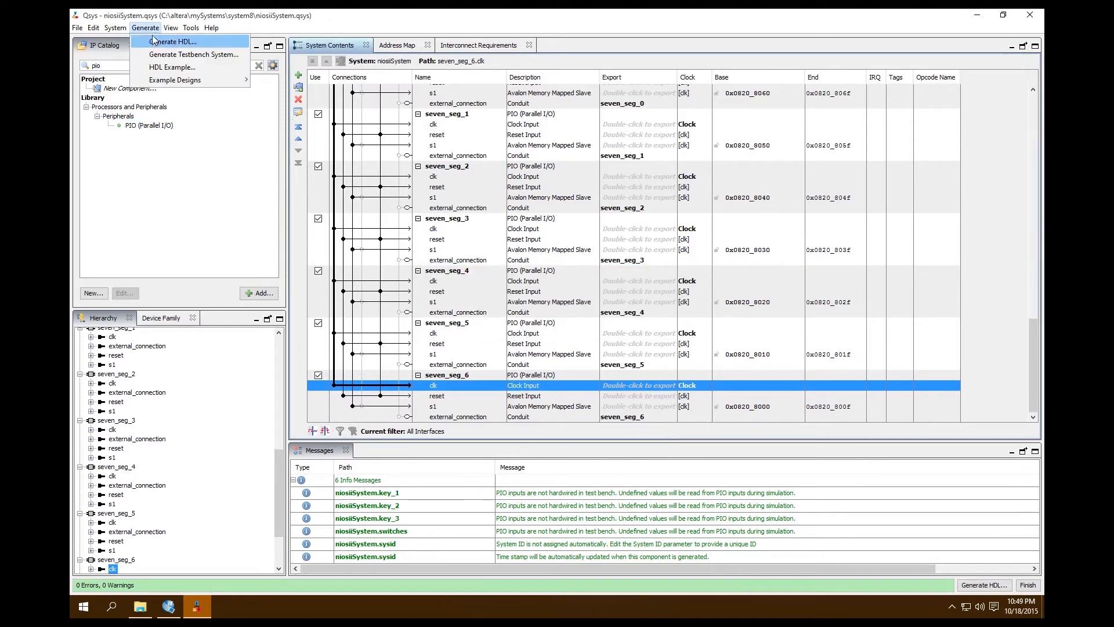
{"action": "left_click", "coordinate": [168, 41]}
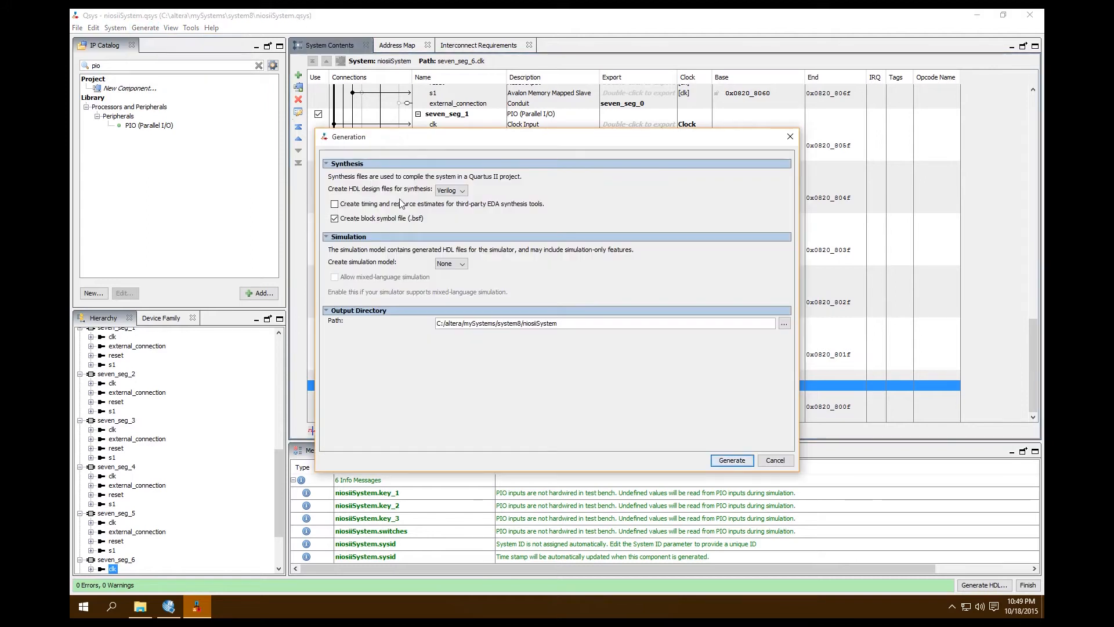
{"action": "left_click", "coordinate": [732, 460]}
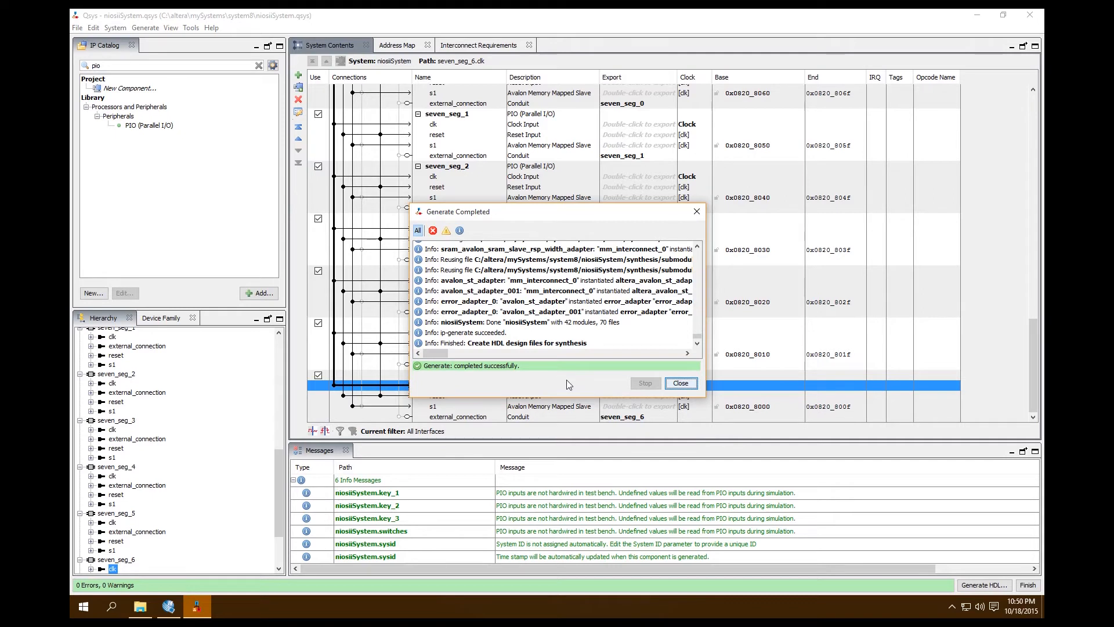
{"action": "left_click", "coordinate": [433, 230]}
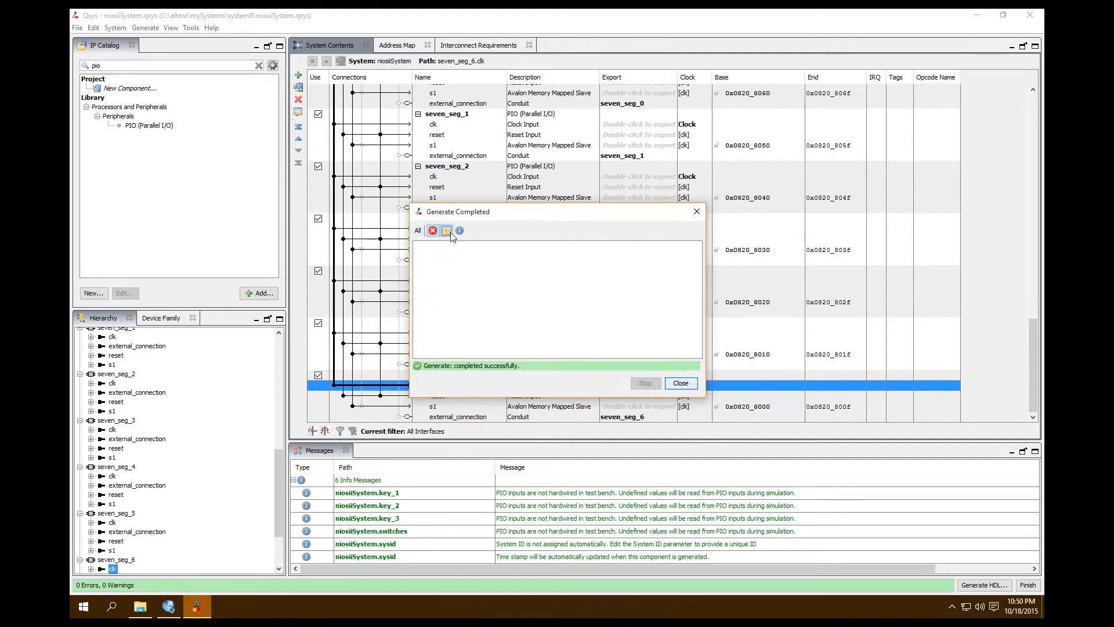
{"action": "left_click", "coordinate": [460, 230]}
{"action": "left_click", "coordinate": [419, 231]}
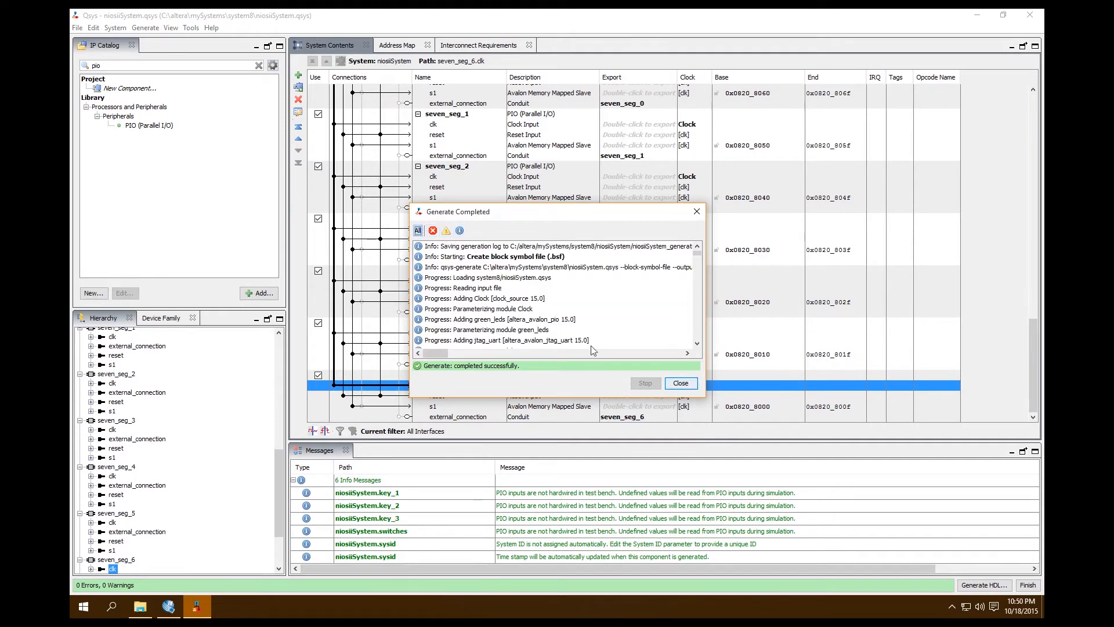
{"action": "left_click", "coordinate": [680, 383]}
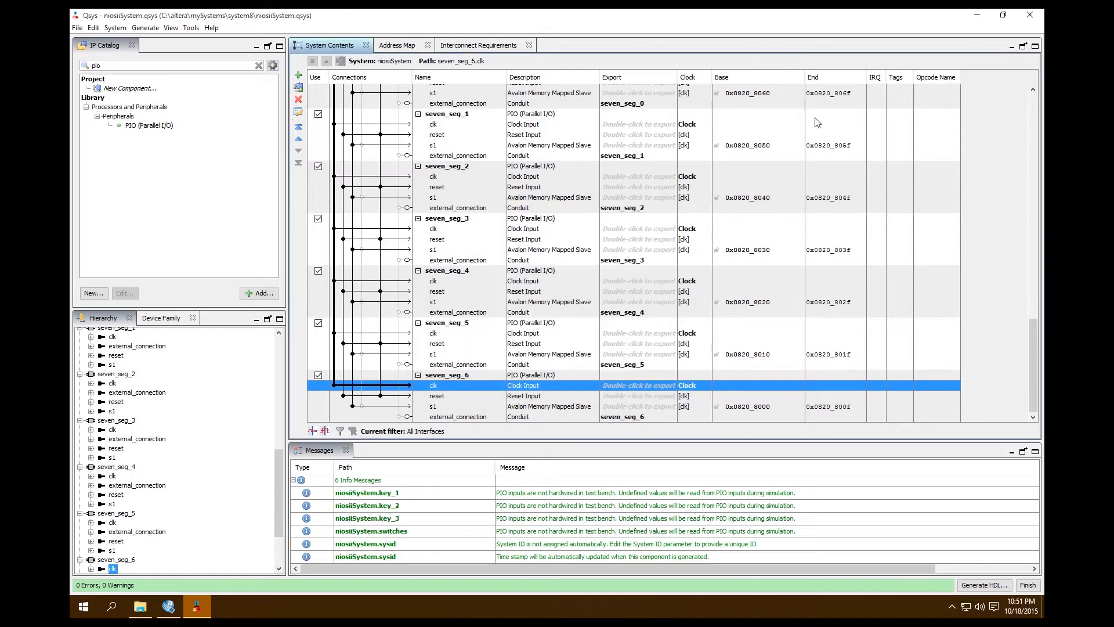
Switch to Quartus II and delete the old niosiiSystem symbol from the NiosII.bdf schematic.
{"action": "left_click", "coordinate": [977, 14]}
{"action": "left_click", "coordinate": [713, 259]}
{"action": "left_click", "coordinate": [807, 271]}
{"action": "scroll", "coordinate": [724, 263], "scroll_direction": "up", "scroll_amount": 1}
{"action": "left_click", "coordinate": [724, 263]}
{"action": "key", "text": "Delete"}
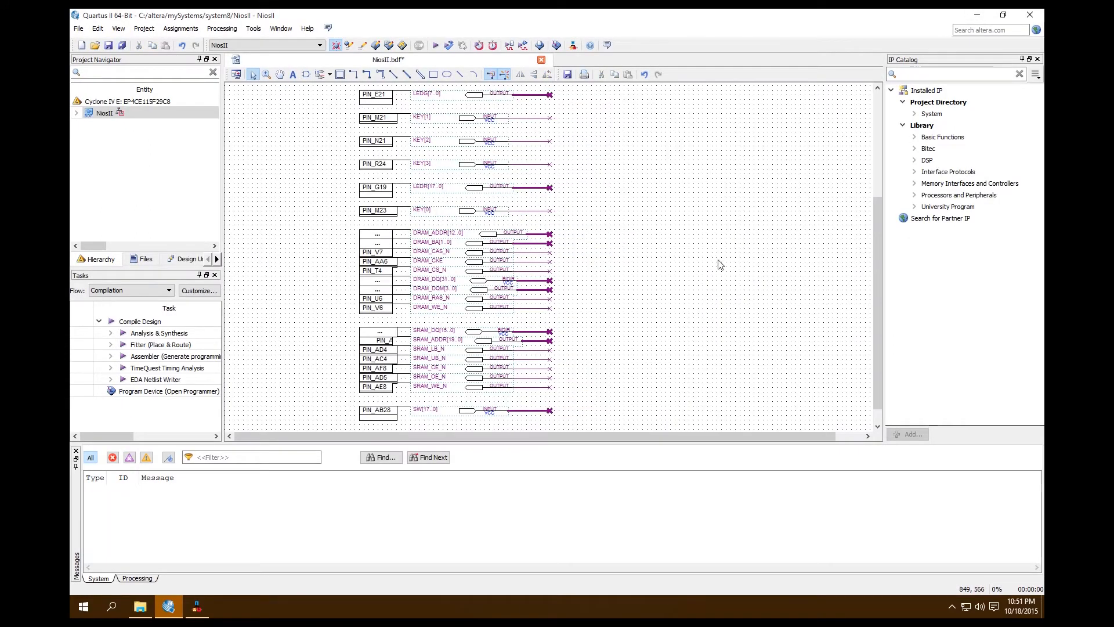
Insert the regenerated niosiiSystem symbol from the project library, aligning its clk_clk port with the CLOCK_50 wire.
{"action": "double_click", "coordinate": [730, 288]}
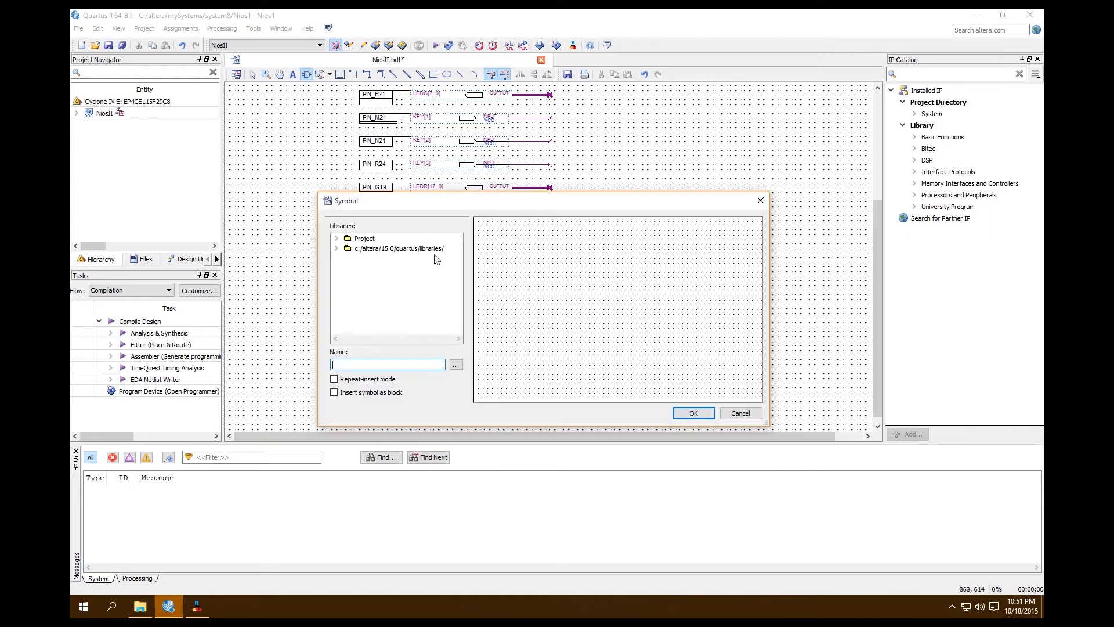
{"action": "left_click", "coordinate": [337, 239]}
{"action": "double_click", "coordinate": [360, 250]}
{"action": "left_click", "coordinate": [395, 259]}
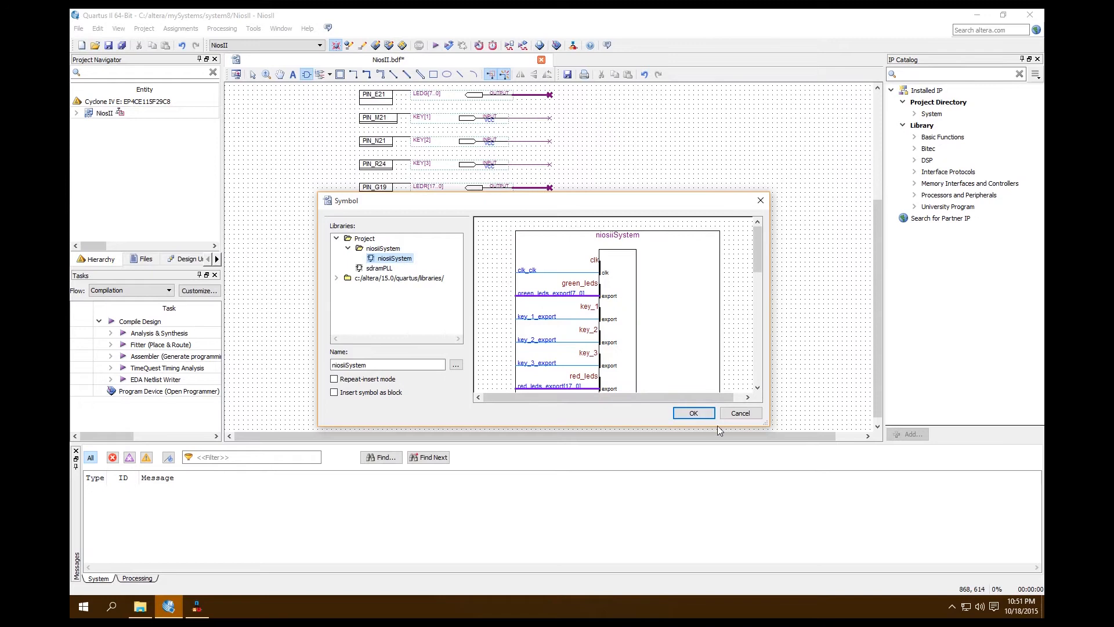
{"action": "left_click", "coordinate": [693, 413]}
{"action": "left_click_drag", "start_coordinate": [880, 285], "coordinate": [879, 201]}
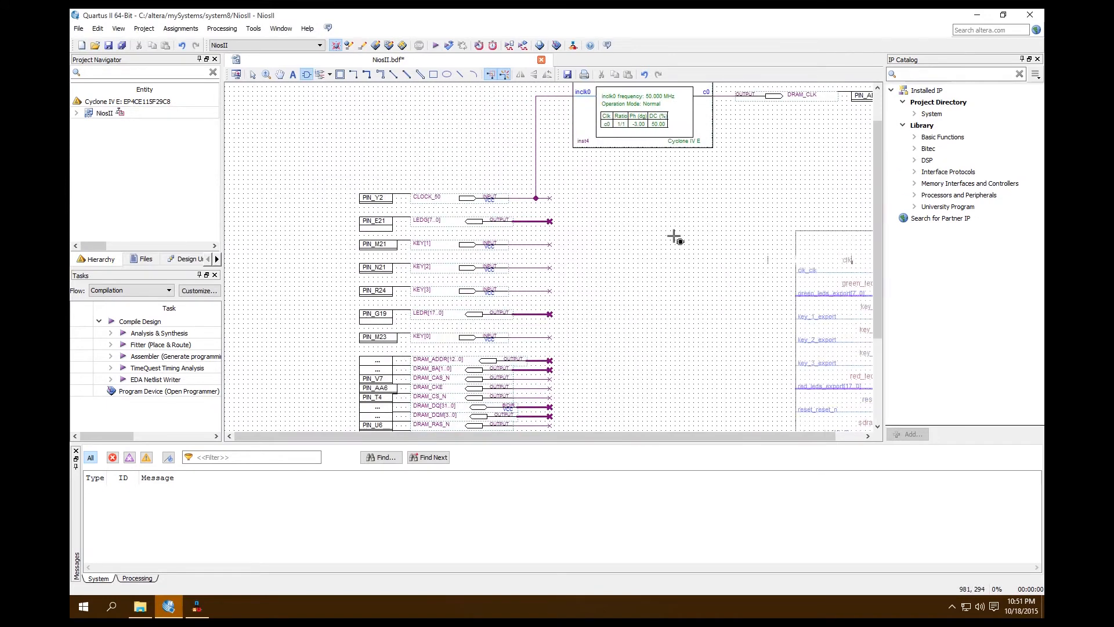
{"action": "left_click", "coordinate": [551, 158]}
Delete the leftover wire stubs of the SW and SRAM pins beside the seven_seg ports.
{"action": "left_click_drag", "start_coordinate": [878, 177], "coordinate": [876, 234]}
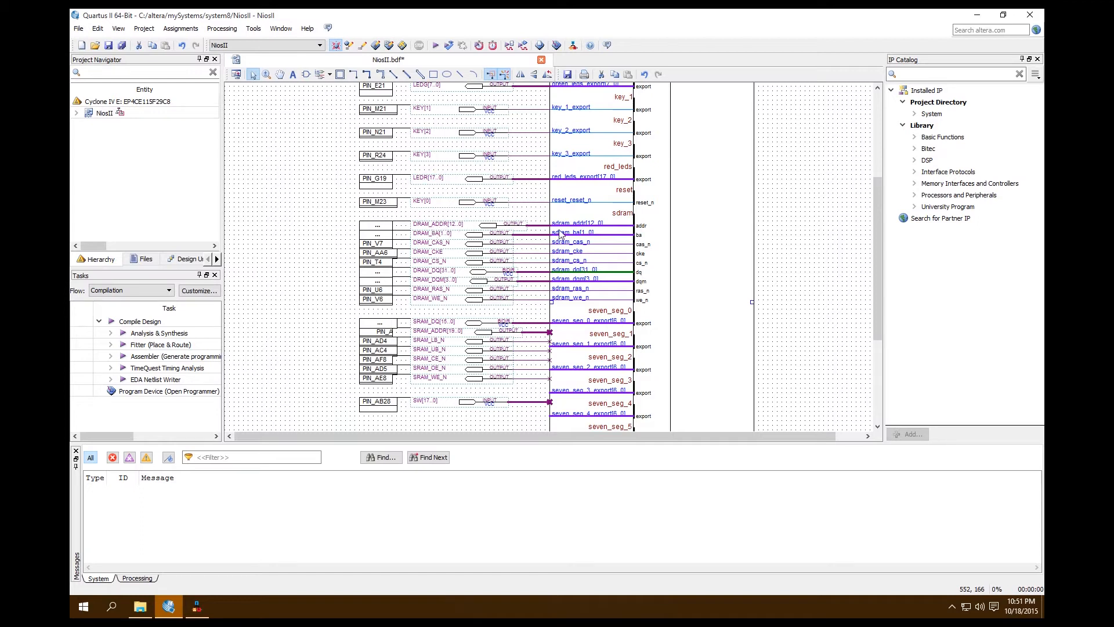
{"action": "left_click_drag", "start_coordinate": [878, 307], "coordinate": [879, 374]}
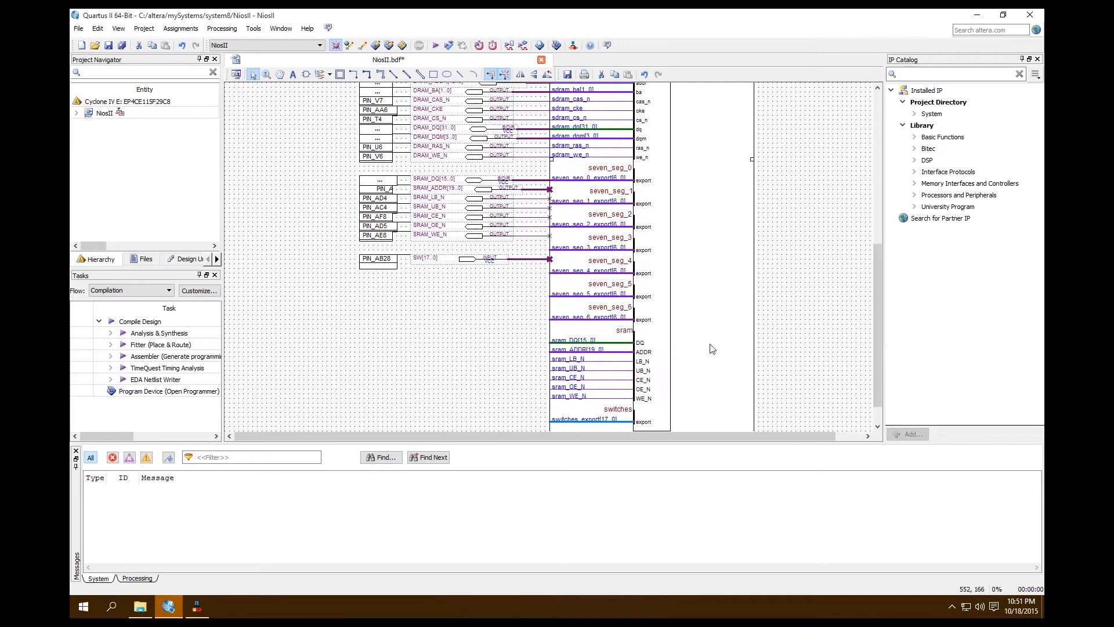
{"action": "left_click", "coordinate": [530, 259]}
{"action": "key", "text": "Delete"}
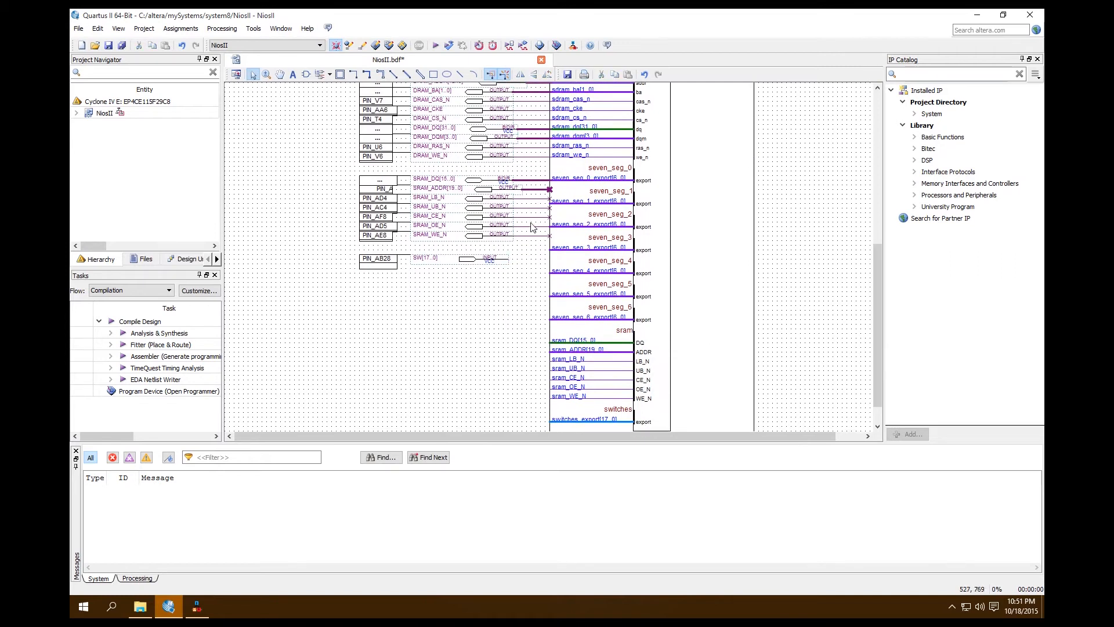
{"action": "left_click", "coordinate": [534, 235]}
{"action": "key", "text": "Delete"}
{"action": "left_click", "coordinate": [532, 225]}
{"action": "key", "text": "Delete"}
{"action": "left_click", "coordinate": [534, 216]}
{"action": "key", "text": "Delete"}
{"action": "left_click", "coordinate": [539, 207]}
{"action": "key", "text": "Delete"}
{"action": "left_click", "coordinate": [544, 189]}
{"action": "key", "text": "Delete"}
Move the SRAM and SW pins down together so they line up with the sram and switches ports.
{"action": "left_click_drag", "start_coordinate": [539, 311], "coordinate": [336, 171]}
{"action": "scroll", "coordinate": [774, 271], "scroll_direction": "down", "scroll_amount": 1}
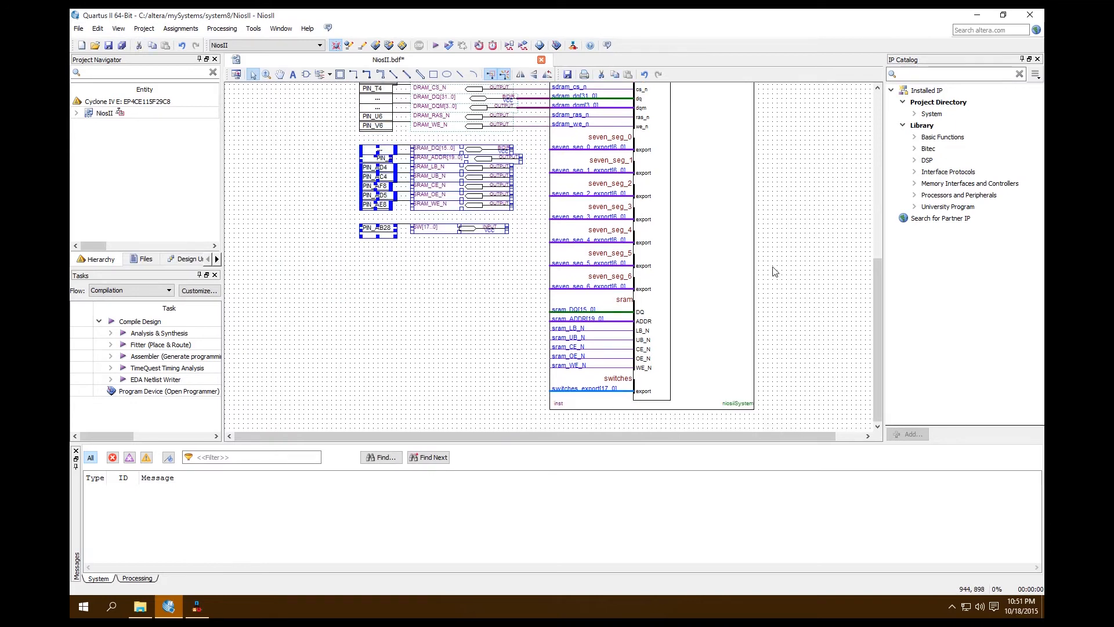
{"action": "key", "text": "Down"}
{"action": "key", "text": "Down"}
{"action": "key", "text": "Down"}
{"action": "key", "text": "Down"}
{"action": "key", "text": "Down"}
{"action": "key", "text": "Down"}
{"action": "key", "text": "Down"}
{"action": "key", "text": "Down"}
{"action": "key", "text": "Down"}
{"action": "key", "text": "Down"}
{"action": "key", "text": "Down"}
{"action": "key", "text": "Down"}
{"action": "key", "text": "Down"}
{"action": "key", "text": "Down"}
{"action": "key", "text": "Down"}
{"action": "key", "text": "Down"}
{"action": "key", "text": "Down"}
{"action": "key", "text": "Down"}
{"action": "key", "text": "Down"}
{"action": "key", "text": "Down"}
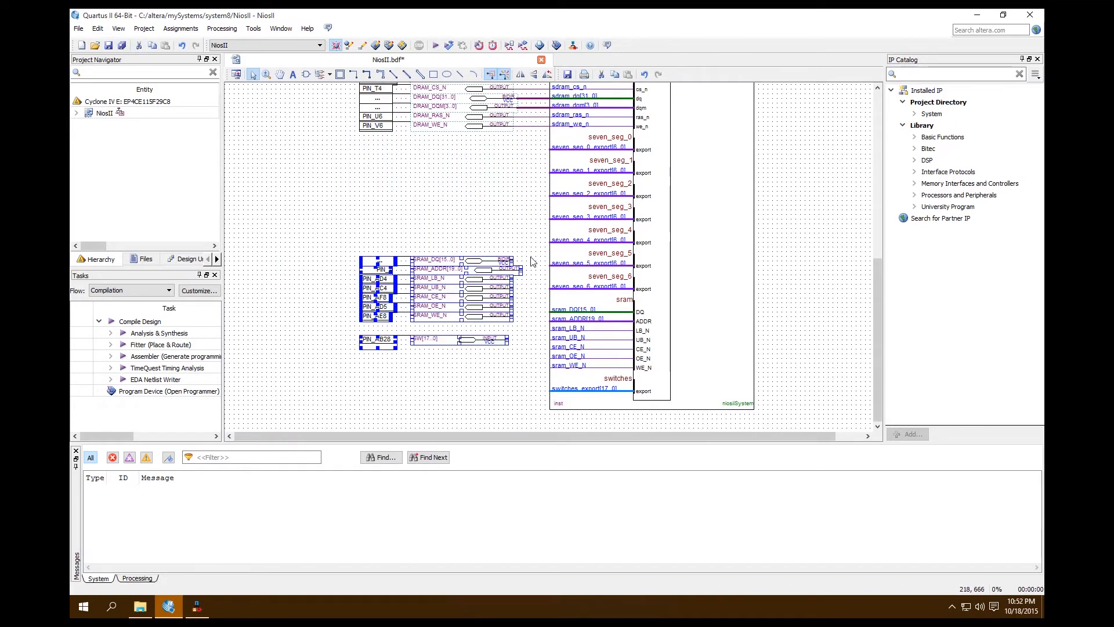
{"action": "key", "text": "Up"}
{"action": "left_click", "coordinate": [533, 262]}
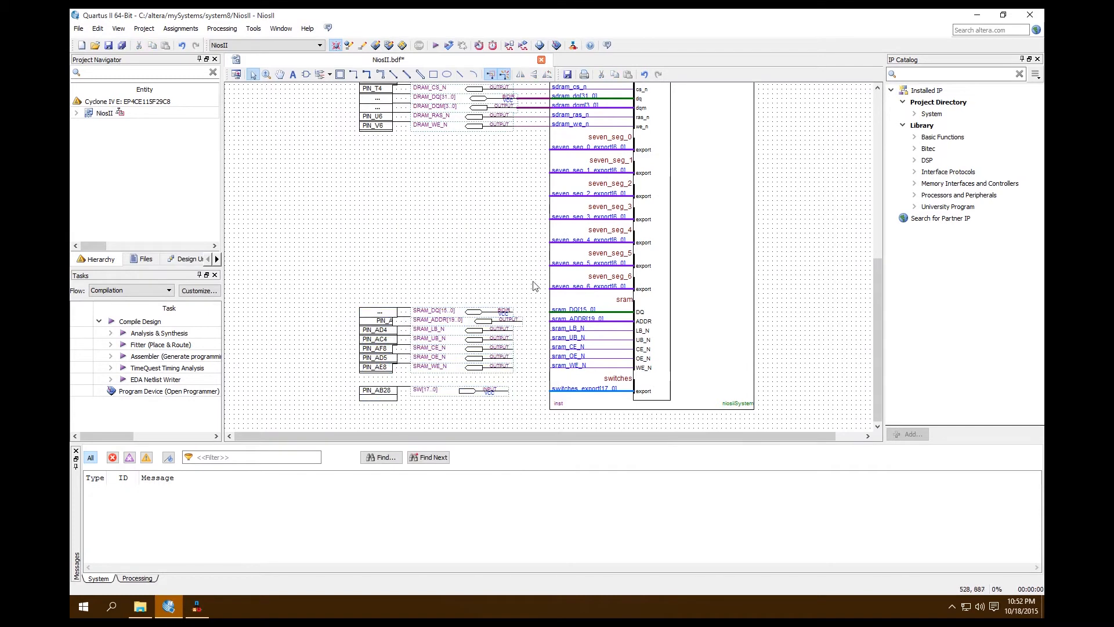
Wire the SW pin to the switches port and the SRAM pins to their matching sram ports.
{"action": "left_click_drag", "start_coordinate": [509, 391], "coordinate": [550, 391]}
{"action": "left_click_drag", "start_coordinate": [512, 367], "coordinate": [550, 367]}
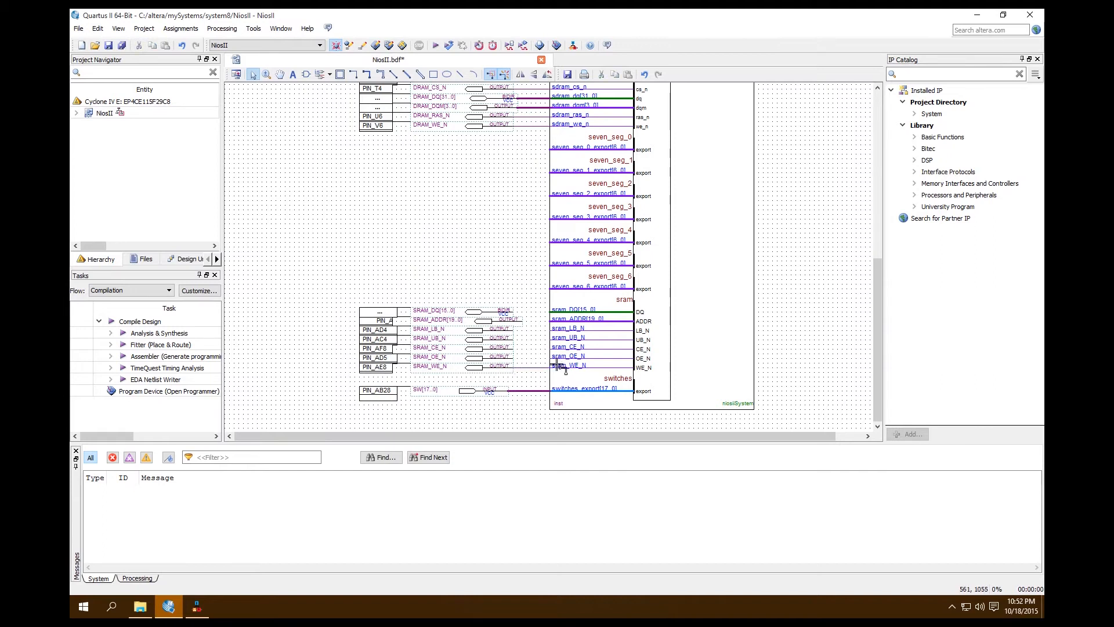
{"action": "left_click_drag", "start_coordinate": [512, 358], "coordinate": [536, 327]}
{"action": "mouse_move", "coordinate": [522, 325]}
{"action": "left_mouse_down"}
{"action": "mouse_move", "coordinate": [550, 314]}
{"action": "mouse_move", "coordinate": [513, 313]}
{"action": "left_mouse_up"}
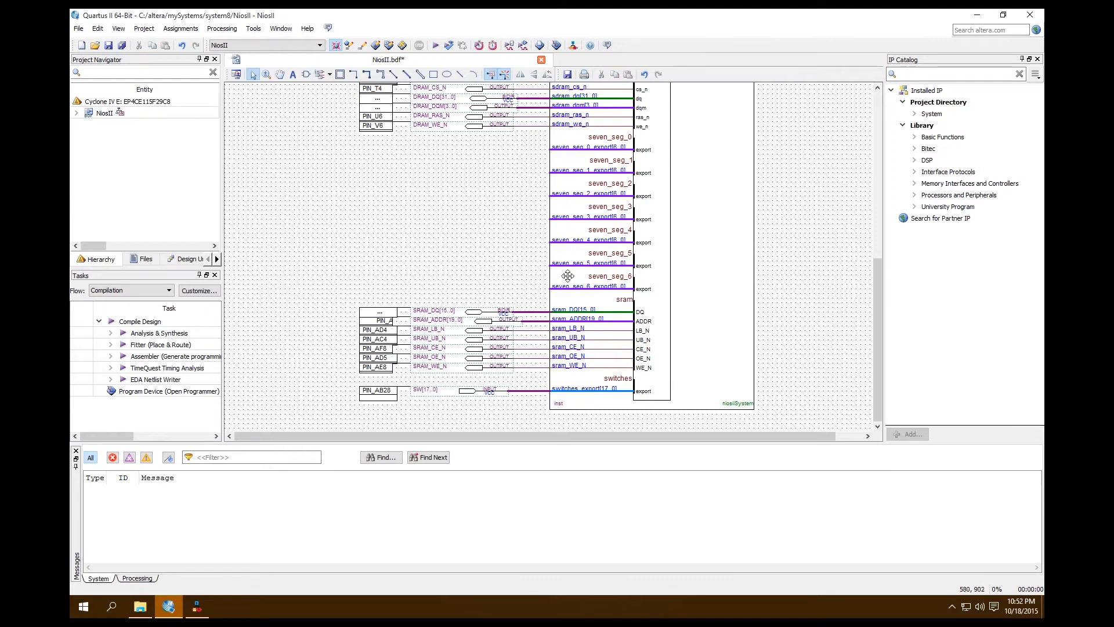
Add an output pin, flip it horizontally and place it beside the seven_seg_0 export port.
{"action": "left_click", "coordinate": [329, 74]}
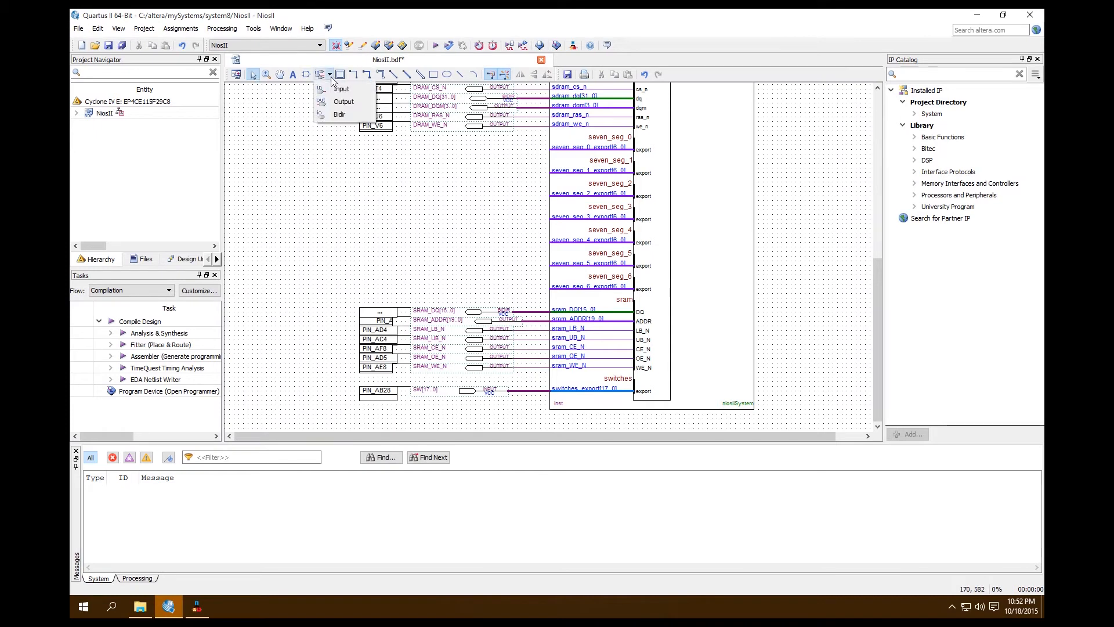
{"action": "left_click", "coordinate": [357, 106]}
{"action": "left_click", "coordinate": [317, 210]}
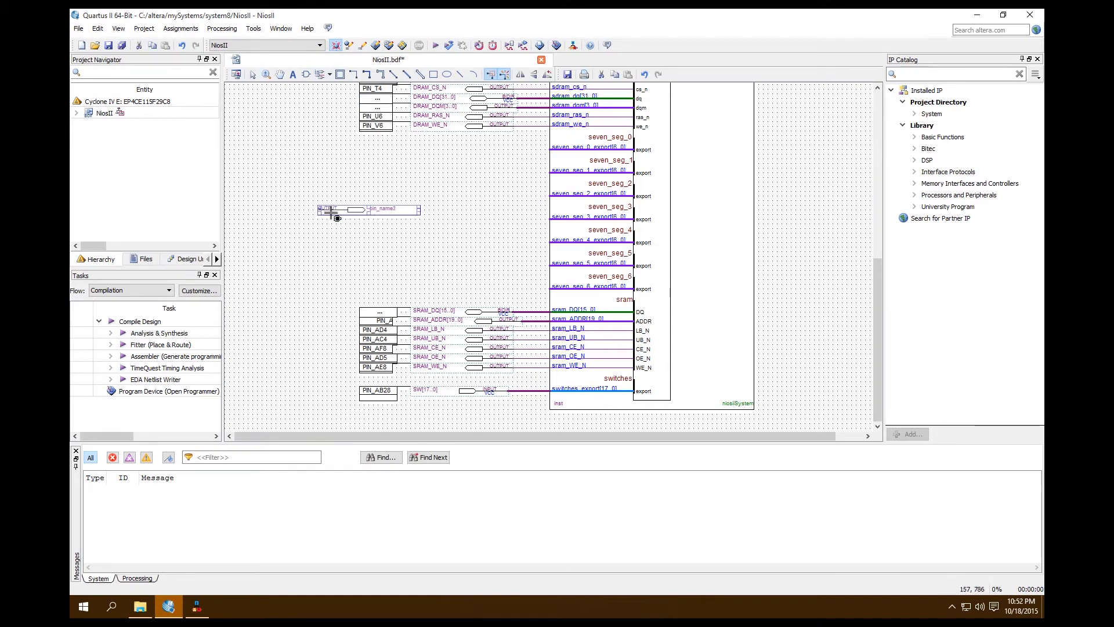
{"action": "key", "text": "Escape"}
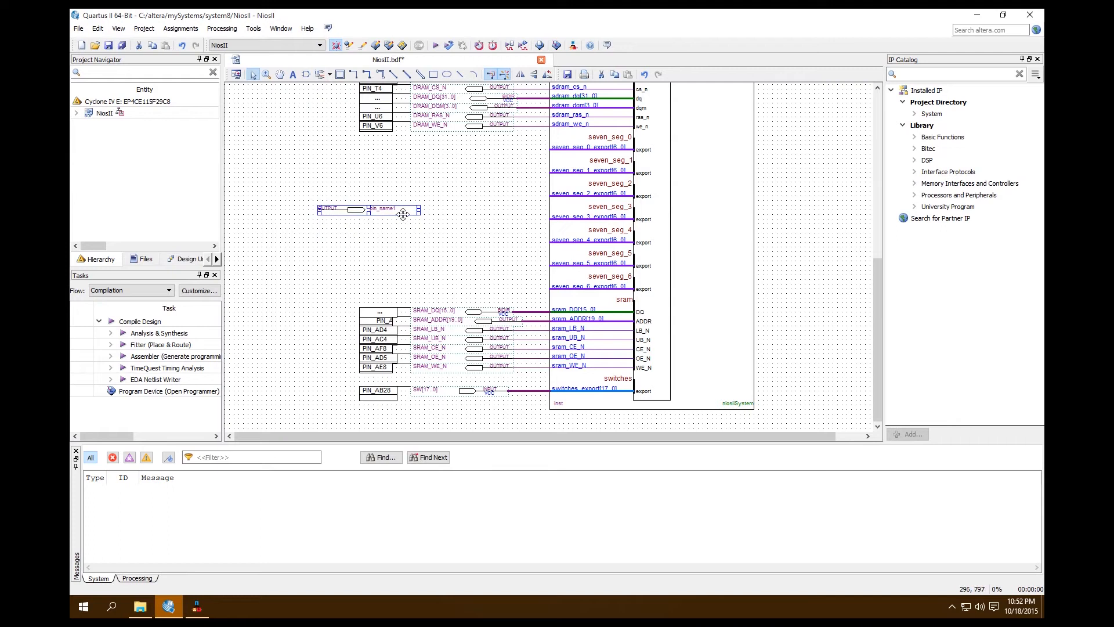
{"action": "right_click", "coordinate": [398, 212]}
{"action": "left_click", "coordinate": [436, 308]}
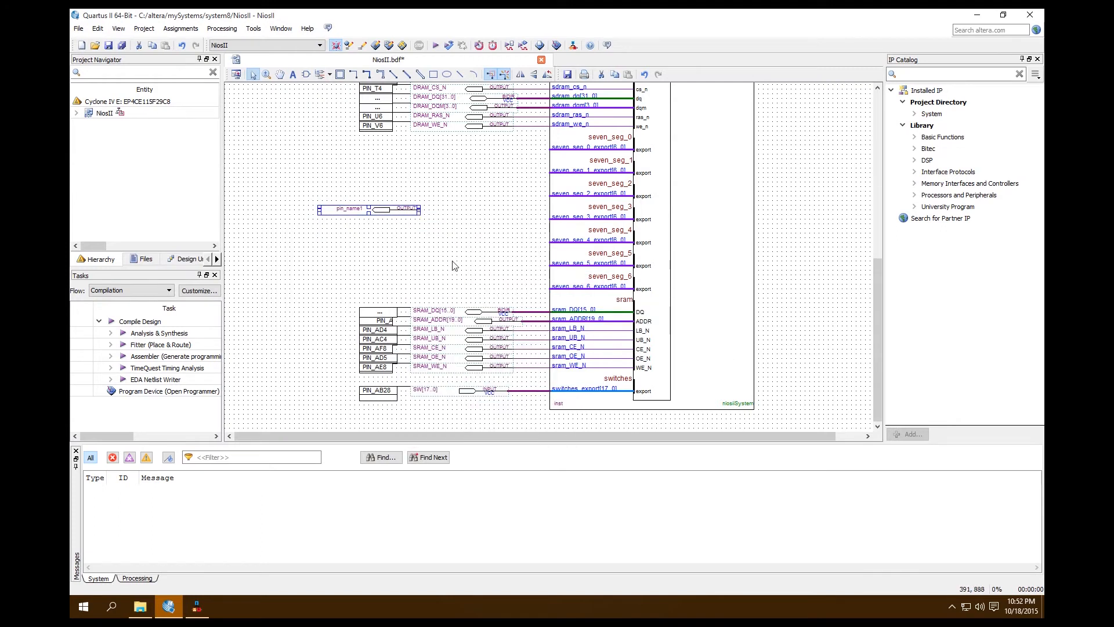
{"action": "left_click_drag", "start_coordinate": [391, 208], "coordinate": [479, 162]}
Copy the output pin and place copies beside the seven_seg_1, seven_seg_2 and seven_seg_3 export ports.
{"action": "key", "text": "ctrl+c"}
{"action": "key", "text": "ctrl+v"}
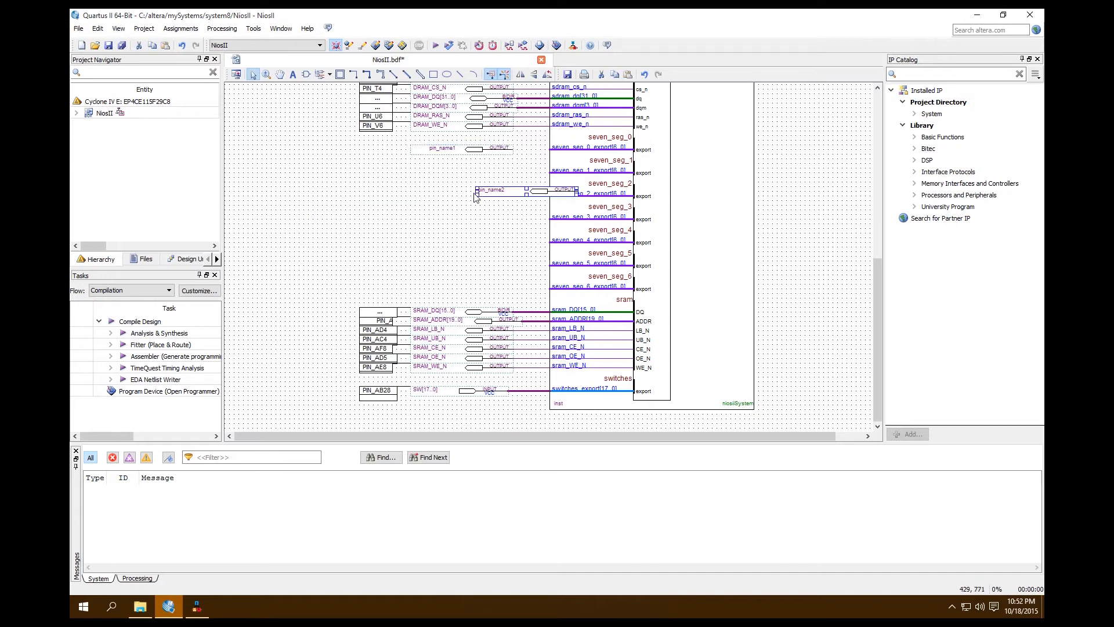
{"action": "left_click_drag", "start_coordinate": [509, 199], "coordinate": [444, 180]}
{"action": "left_click", "coordinate": [444, 220]}
{"action": "key", "text": "ctrl+v"}
{"action": "left_click_drag", "start_coordinate": [469, 221], "coordinate": [436, 196]}
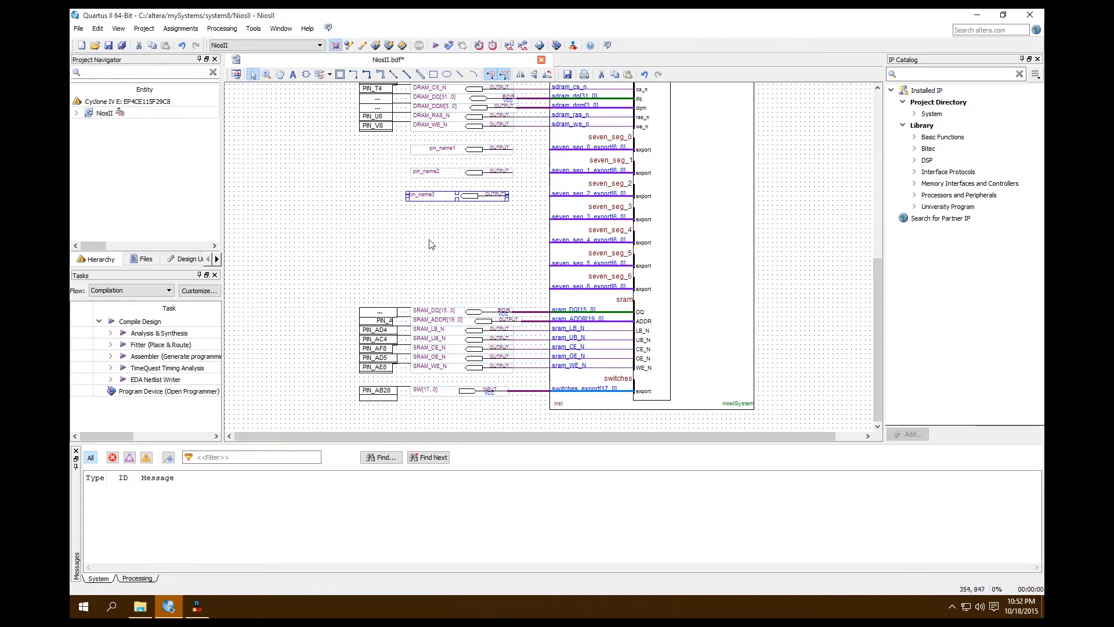
{"action": "key", "text": "ctrl+v"}
{"action": "left_click_drag", "start_coordinate": [458, 250], "coordinate": [444, 227]}
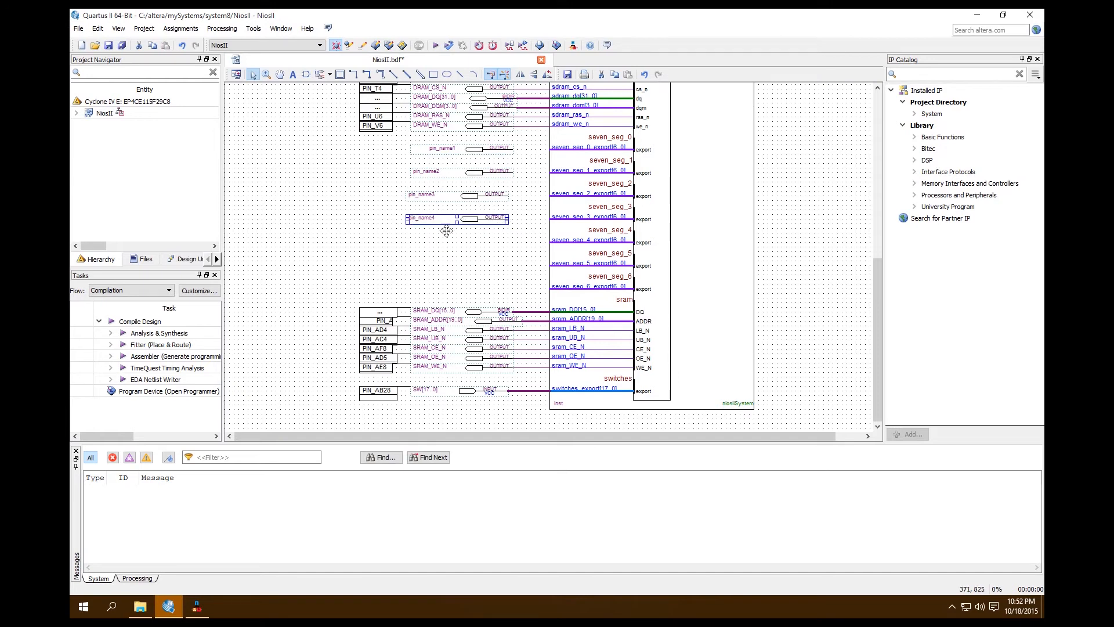
Paste three more copies of the output pin beside the seven_seg_4, seven_seg_5 and seven_seg_6 export ports.
{"action": "key", "text": "ctrl+v"}
{"action": "left_click_drag", "start_coordinate": [461, 271], "coordinate": [437, 244]}
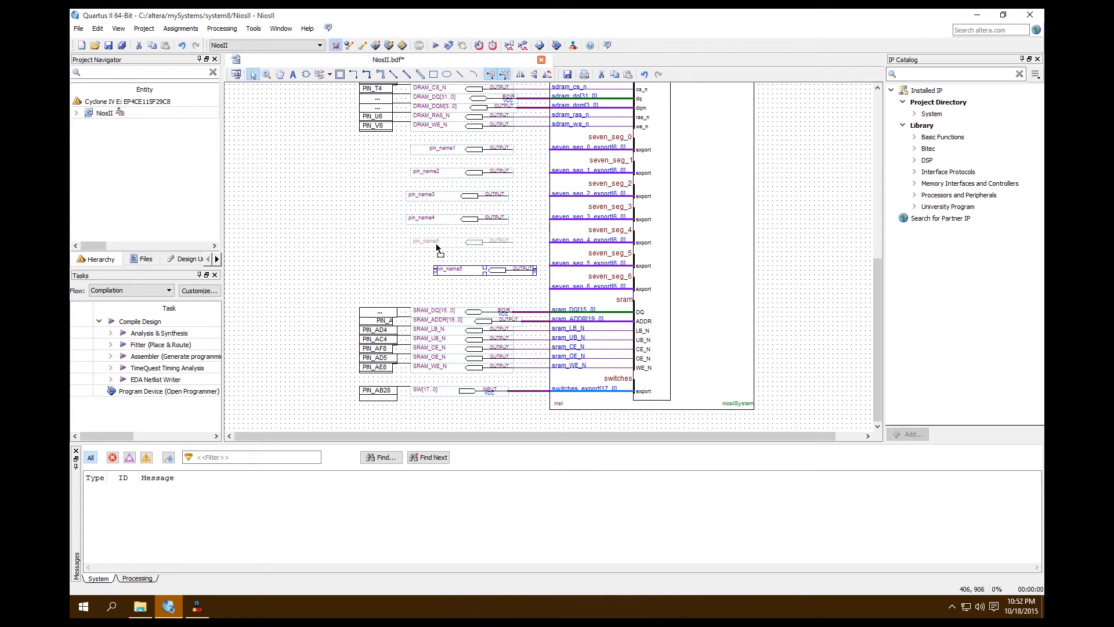
{"action": "key", "text": "ctrl+v"}
{"action": "left_click_drag", "start_coordinate": [482, 296], "coordinate": [425, 295]}
{"action": "left_click", "coordinate": [447, 294]}
{"action": "key", "text": "ctrl+v"}
{"action": "left_click", "coordinate": [328, 262]}
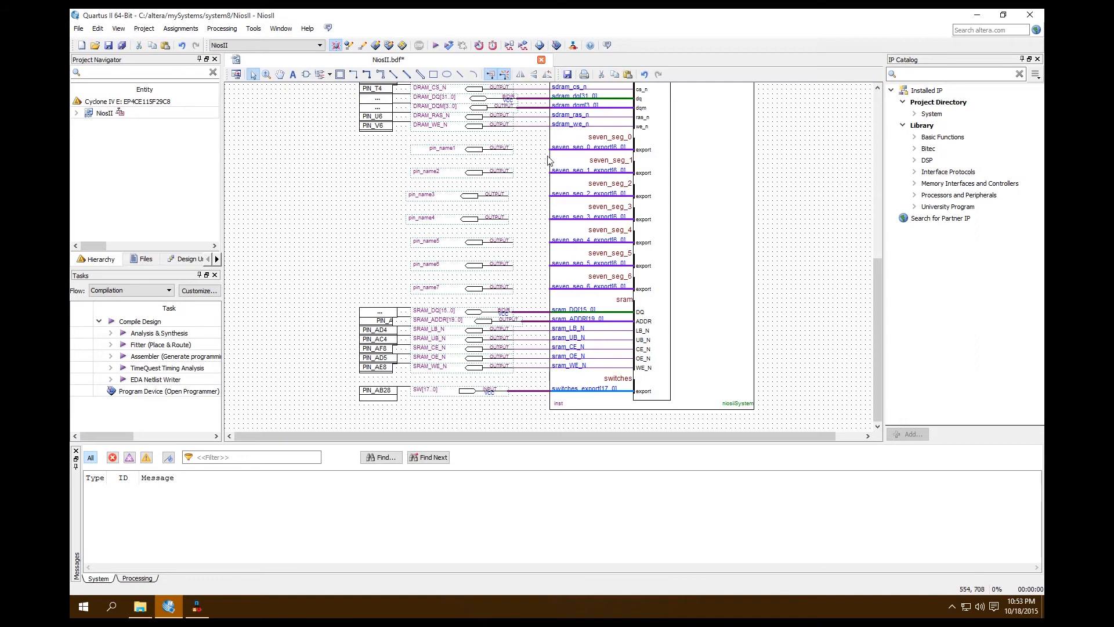
Wire each of the seven new output pins to its seven_seg_0 through seven_seg_6 export port.
{"action": "left_click_drag", "start_coordinate": [555, 156], "coordinate": [513, 150]}
{"action": "left_click_drag", "start_coordinate": [557, 179], "coordinate": [514, 173]}
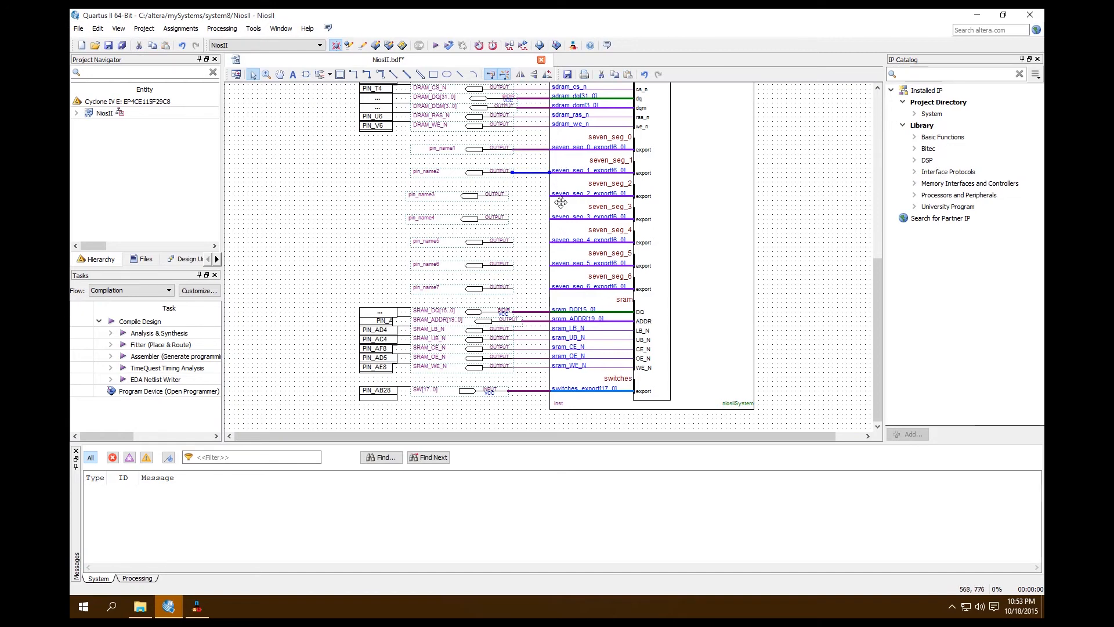
{"action": "left_click_drag", "start_coordinate": [557, 203], "coordinate": [521, 288]}
{"action": "left_click", "coordinate": [818, 239]}
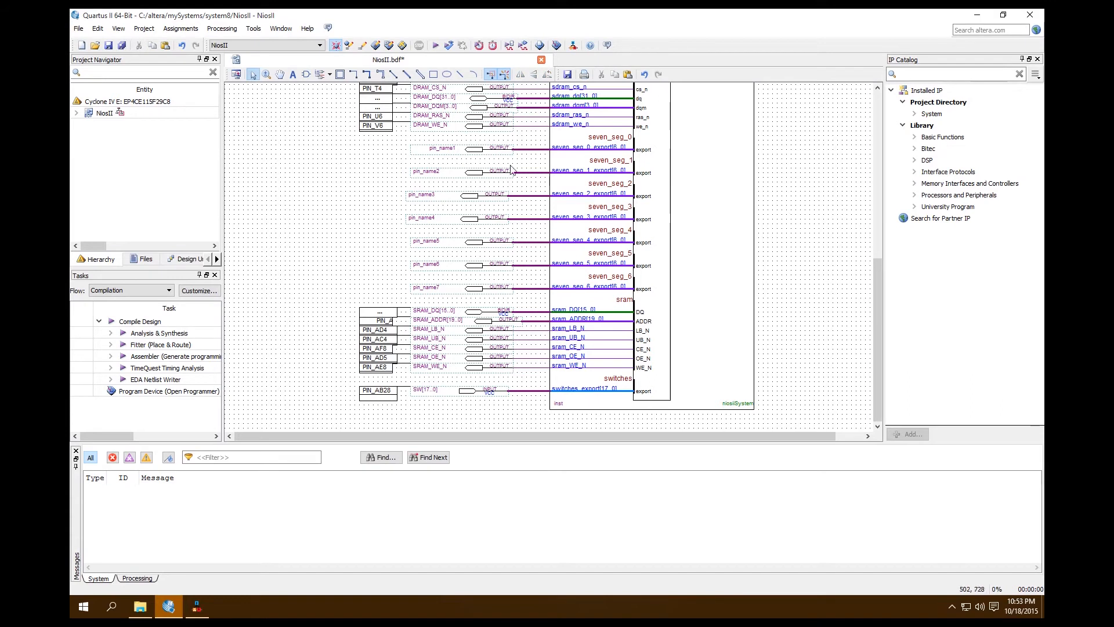
Rename the output pin on the seven_seg_0 port as HEX0[6..0].
{"action": "double_click", "coordinate": [460, 152]}
{"action": "type", "text": "HEX["}
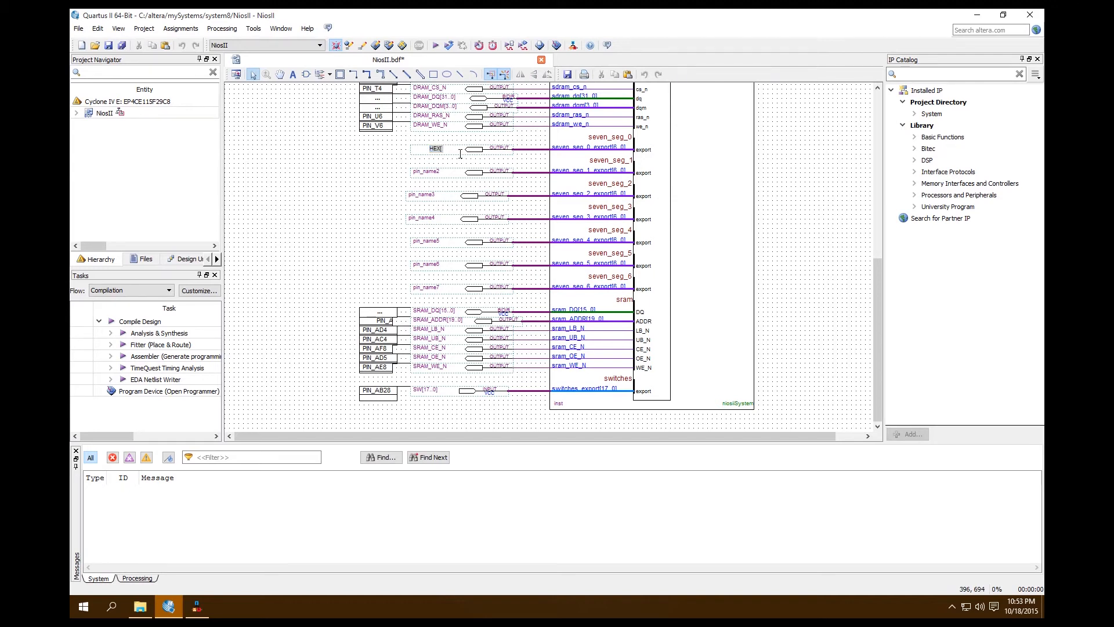
{"action": "type", "text": "..0]"}
{"action": "left_click", "coordinate": [398, 155]}
{"action": "left_click", "coordinate": [440, 180]}
{"action": "double_click", "coordinate": [440, 179]}
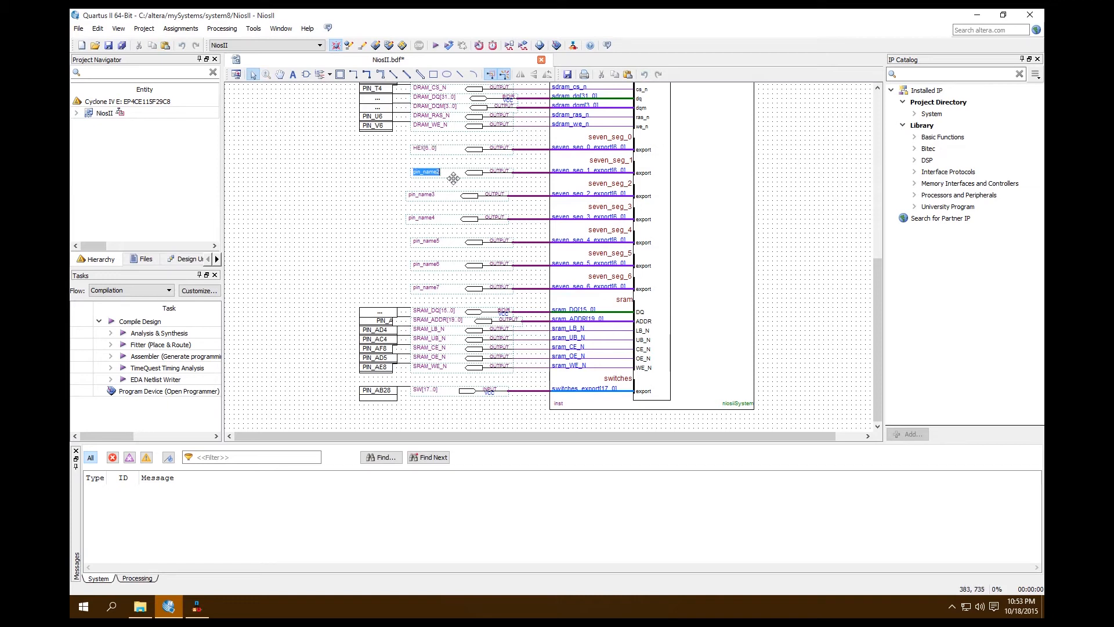
{"action": "left_click", "coordinate": [423, 149]}
{"action": "double_click", "coordinate": [423, 150]}
{"action": "left_click", "coordinate": [421, 149]}
{"action": "type", "text": "0"}
{"action": "left_click", "coordinate": [380, 153]}
Rename the output pin on the seven_seg_1 port as HEX1[6..0].
{"action": "left_click", "coordinate": [428, 172]}
{"action": "left_click", "coordinate": [428, 172]}
{"action": "type", "text": "H"}
{"action": "double_click", "coordinate": [437, 171]}
{"action": "key", "text": "BackSpace"}
{"action": "type", "text": "HEX1[6..0]"}
Rename the output pin on the seven_seg_2 port as HEX2[6..0].
{"action": "double_click", "coordinate": [426, 195]}
{"action": "type", "text": "HEX2[6..0]"}
{"action": "left_click", "coordinate": [305, 187]}
Rename the output pin on the seven_seg_3 port as HEX3[6..0].
{"action": "left_click", "coordinate": [423, 218]}
{"action": "double_click", "coordinate": [425, 218]}
{"action": "type", "text": "HEX"}
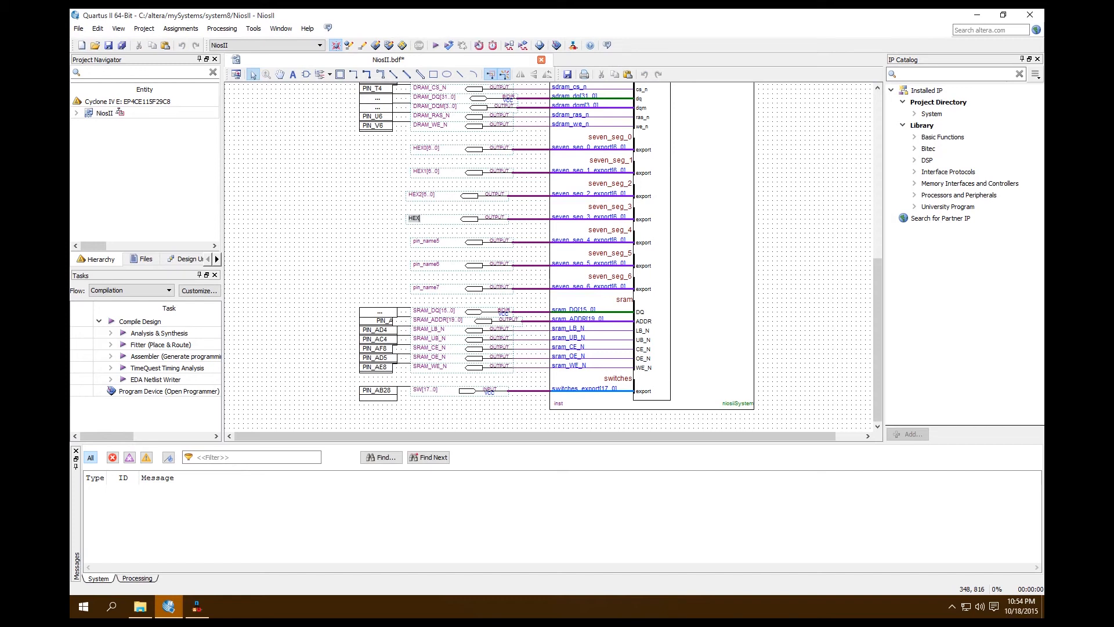
{"action": "type", "text": "3[6..0]"}
{"action": "key", "text": "BackSpace"}
{"action": "type", "text": "["}
{"action": "left_click", "coordinate": [403, 254]}
Rename the output pin on the seven_seg_4 port as HEX4[6..0].
{"action": "left_click", "coordinate": [429, 241]}
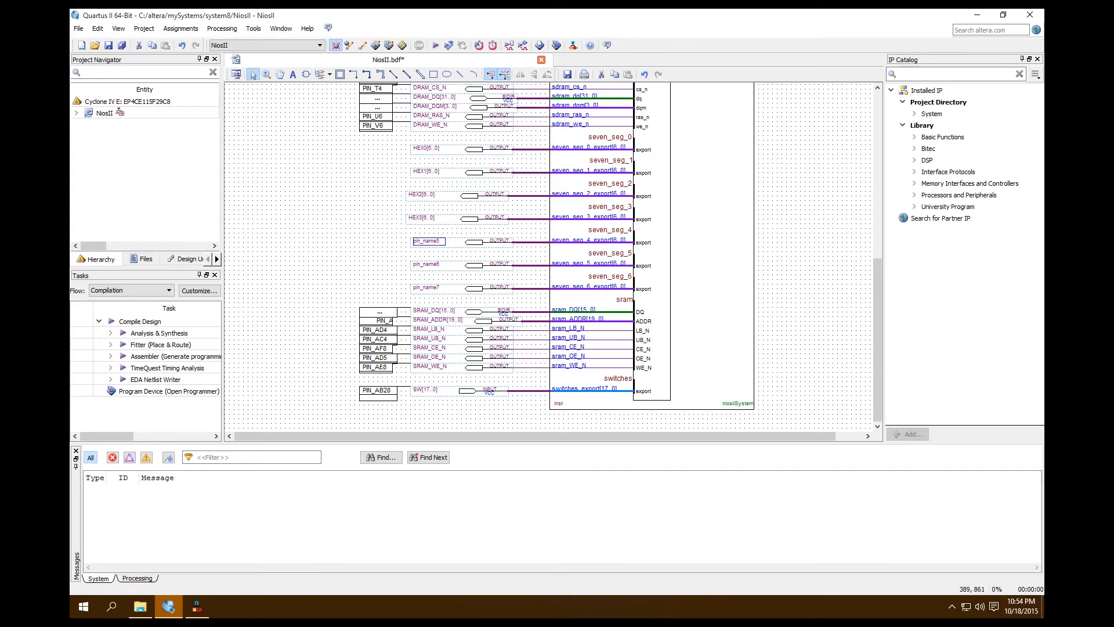
{"action": "left_click", "coordinate": [430, 241]}
{"action": "type", "text": "HEX"}
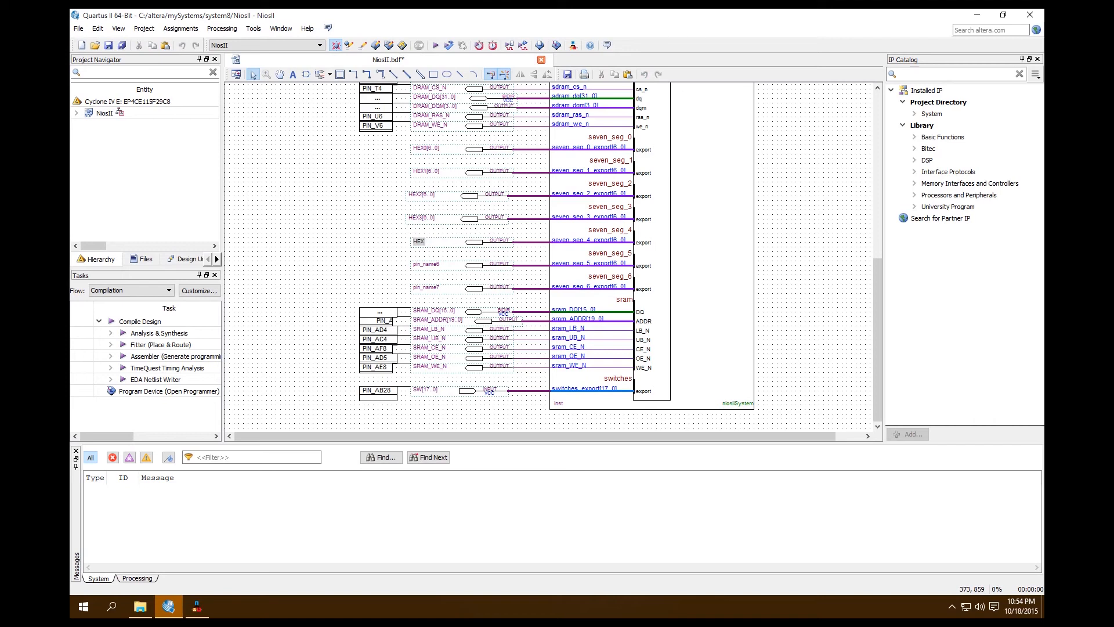
{"action": "type", "text": "4[6..0]"}
Rename the output pin on the seven_seg_5 port as HEX5[6..0].
{"action": "double_click", "coordinate": [427, 265]}
{"action": "type", "text": "HEX[6..0]"}
{"action": "type", "text": "5"}
Rename the output pin on the seven_seg_6 port as HEX6[6..0].
{"action": "left_click", "coordinate": [429, 288]}
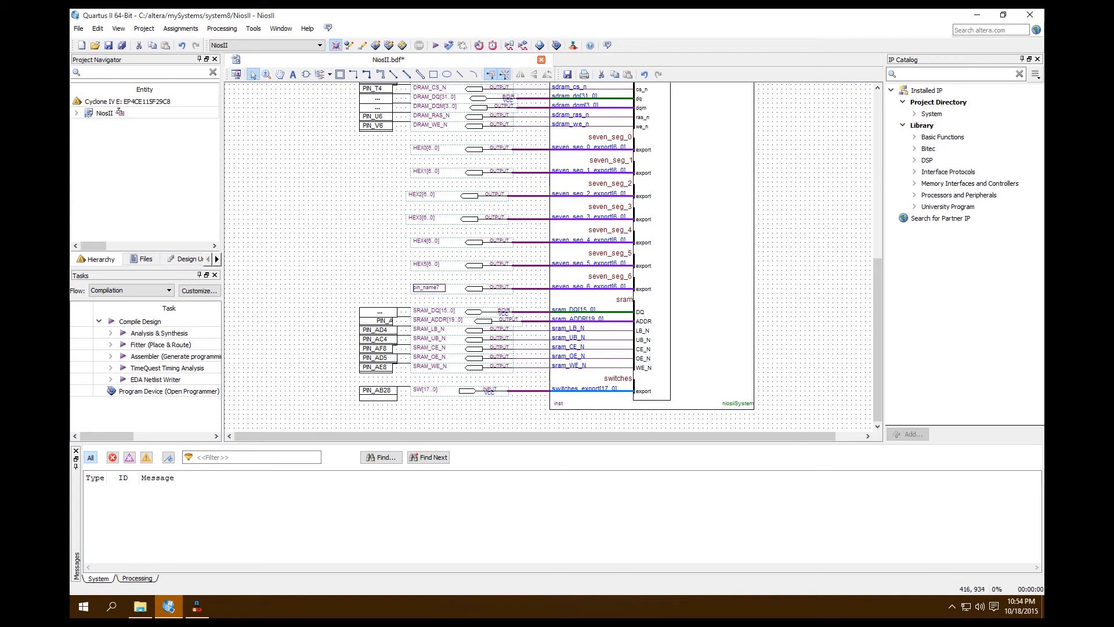
{"action": "double_click", "coordinate": [428, 287]}
{"action": "type", "text": "HEX6[6"}
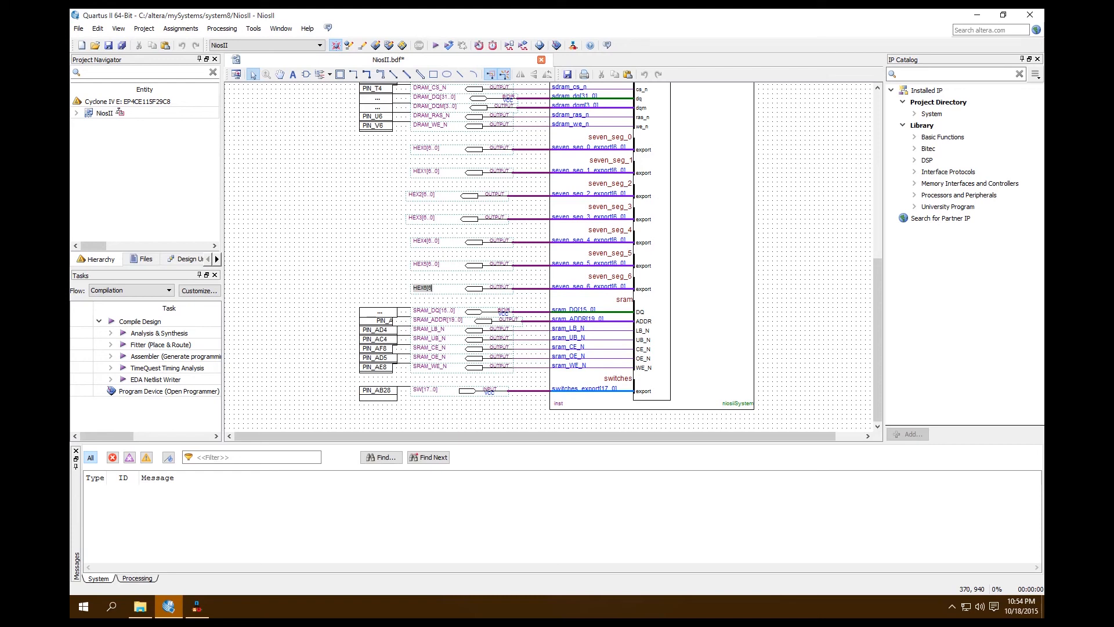
{"action": "type", "text": "..0]]"}
{"action": "left_click", "coordinate": [388, 250]}
Nudge the HEX2 and HEX3 pins one grid step to the right to align them with the other HEX pins.
{"action": "left_click", "coordinate": [415, 194]}
{"action": "left_click", "coordinate": [408, 194]}
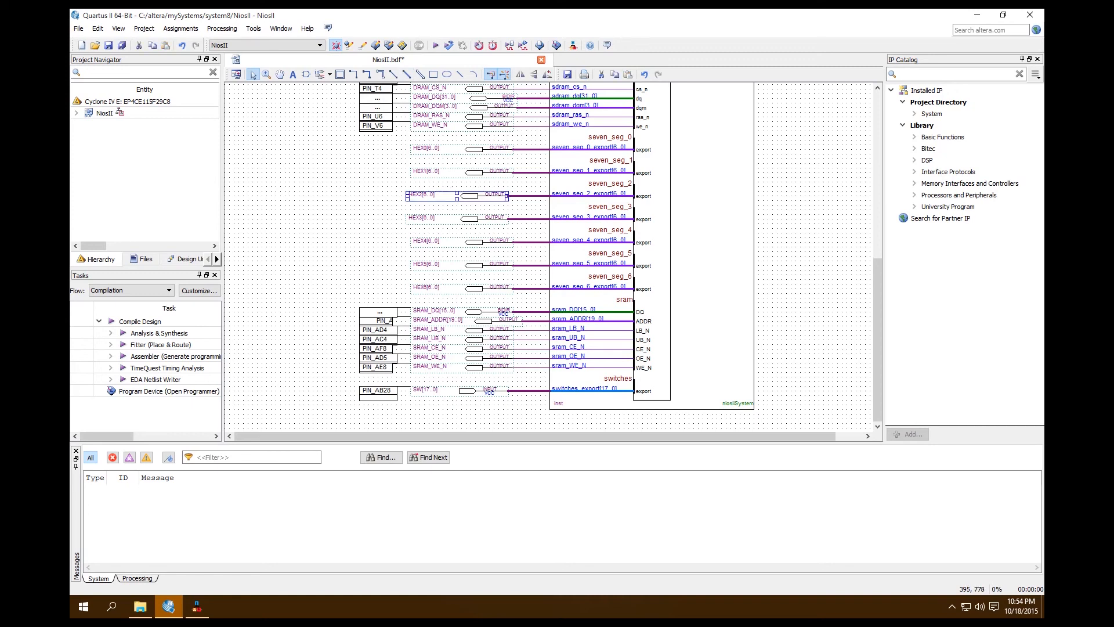
{"action": "key", "text": "Right"}
{"action": "left_click", "coordinate": [450, 218]}
{"action": "key", "text": "Right"}
Save the schematic and run a full compilation of the project.
{"action": "left_click", "coordinate": [330, 215]}
{"action": "key", "text": "ctrl+s"}
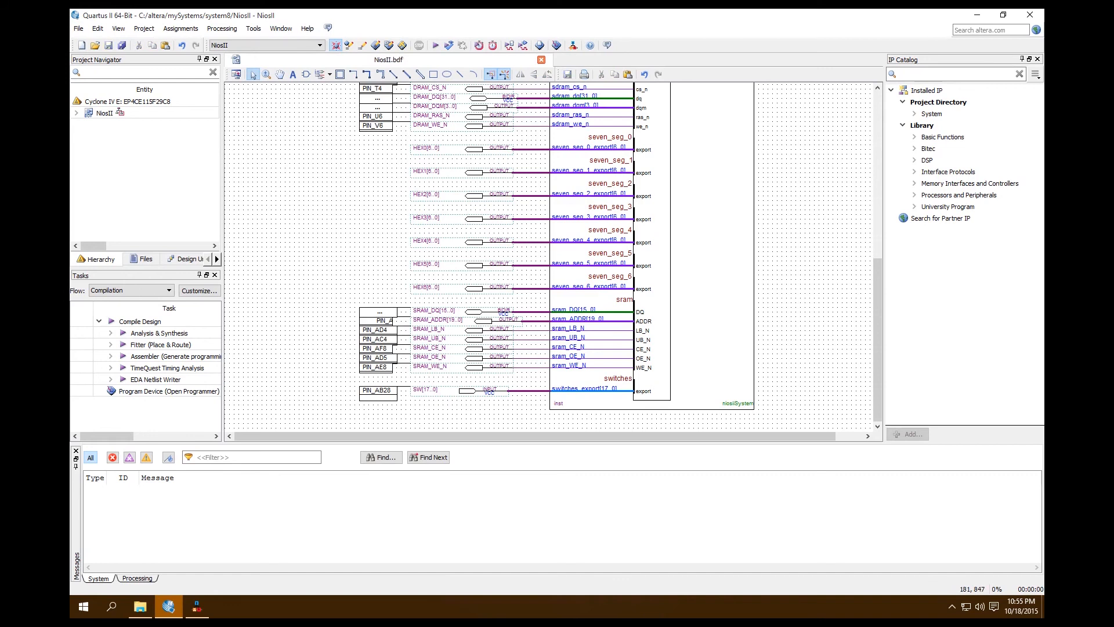
{"action": "key", "text": "ctrl+l"}
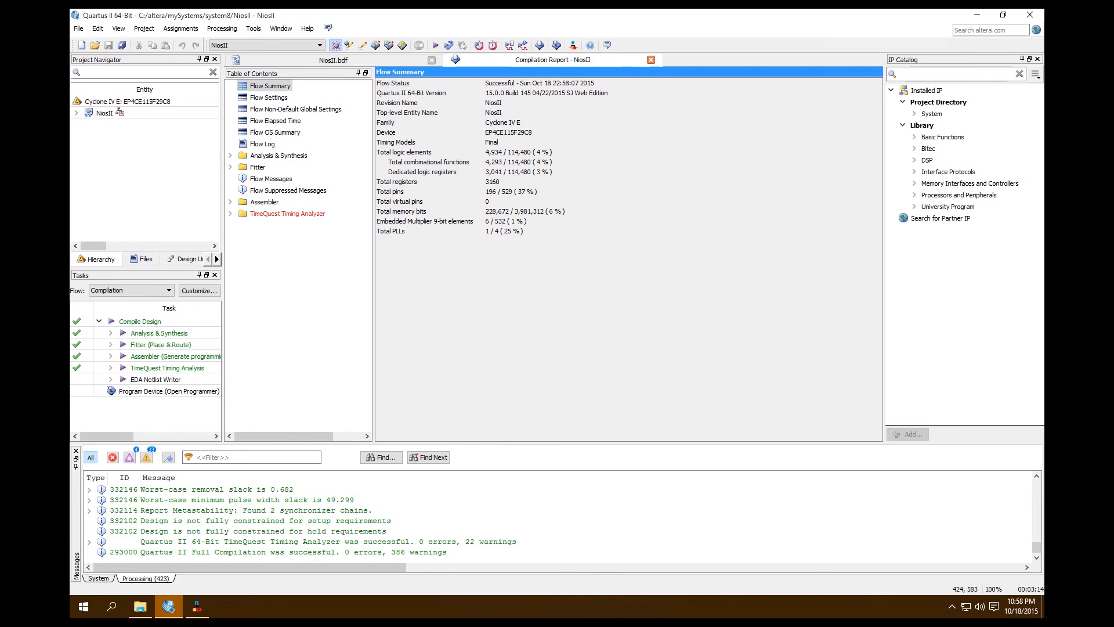
Return to the NiosII.bdf schematic and move the pin location boxes of HEX0 to HEX6 to the left of their pin names.
{"action": "left_click", "coordinate": [354, 60]}
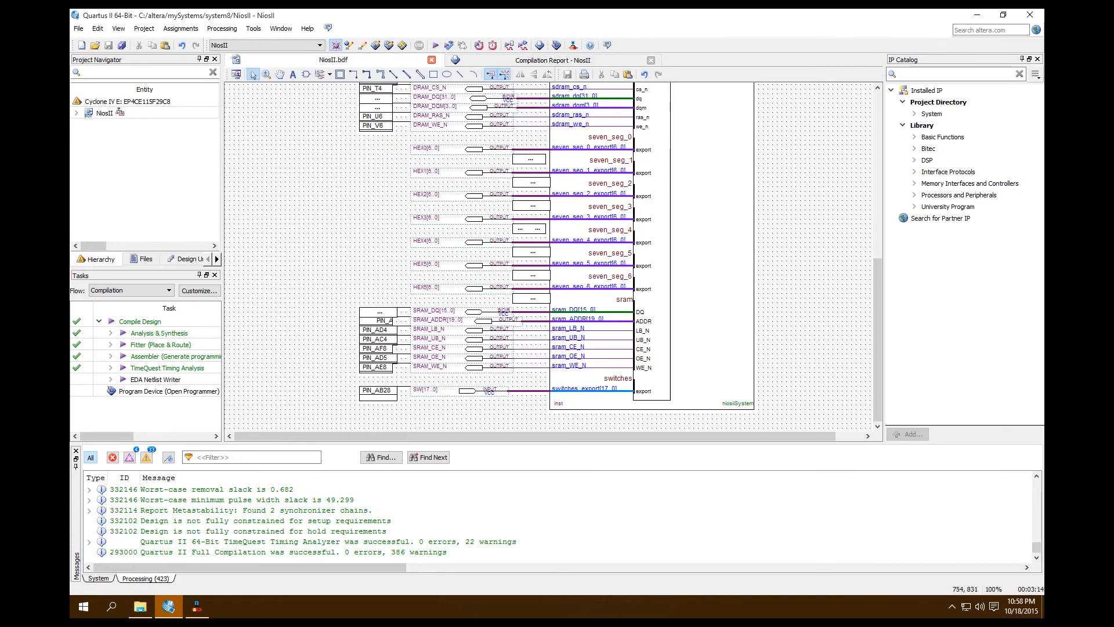
{"action": "left_click", "coordinate": [528, 159]}
{"action": "left_click_drag", "start_coordinate": [529, 158], "coordinate": [376, 149]}
{"action": "left_click_drag", "start_coordinate": [531, 183], "coordinate": [377, 172]}
{"action": "left_click", "coordinate": [531, 205]}
{"action": "left_click_drag", "start_coordinate": [532, 206], "coordinate": [379, 196]}
{"action": "left_click_drag", "start_coordinate": [528, 228], "coordinate": [379, 220]}
{"action": "left_click_drag", "start_coordinate": [529, 252], "coordinate": [379, 242]}
{"action": "left_click", "coordinate": [531, 275]}
{"action": "left_click_drag", "start_coordinate": [532, 276], "coordinate": [379, 288]}
{"action": "left_click", "coordinate": [341, 288]}
{"action": "left_click", "coordinate": [543, 299]}
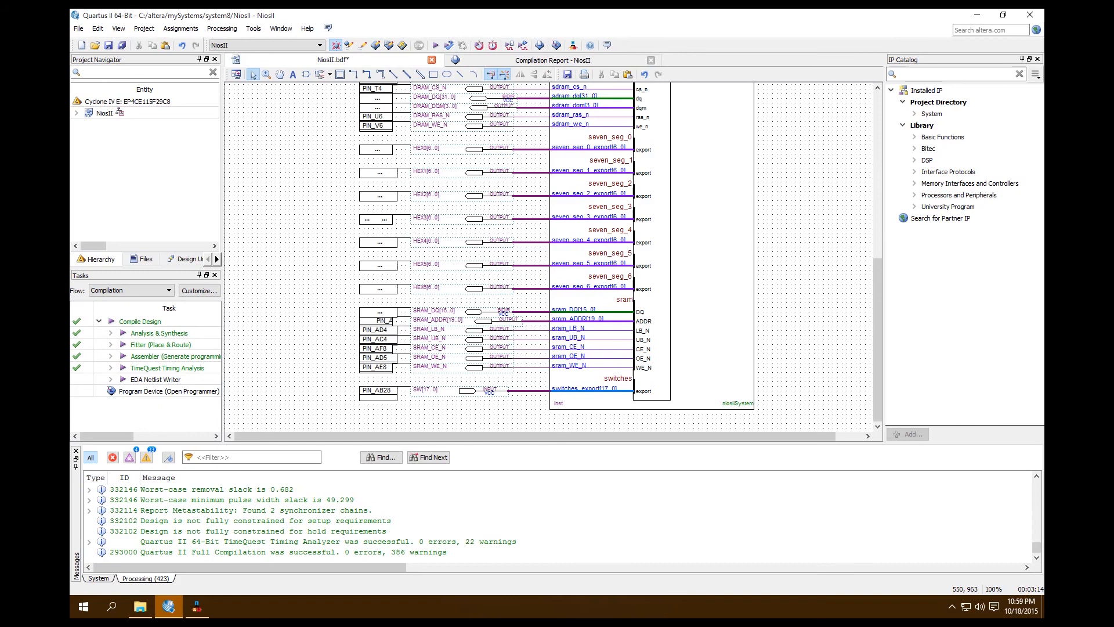